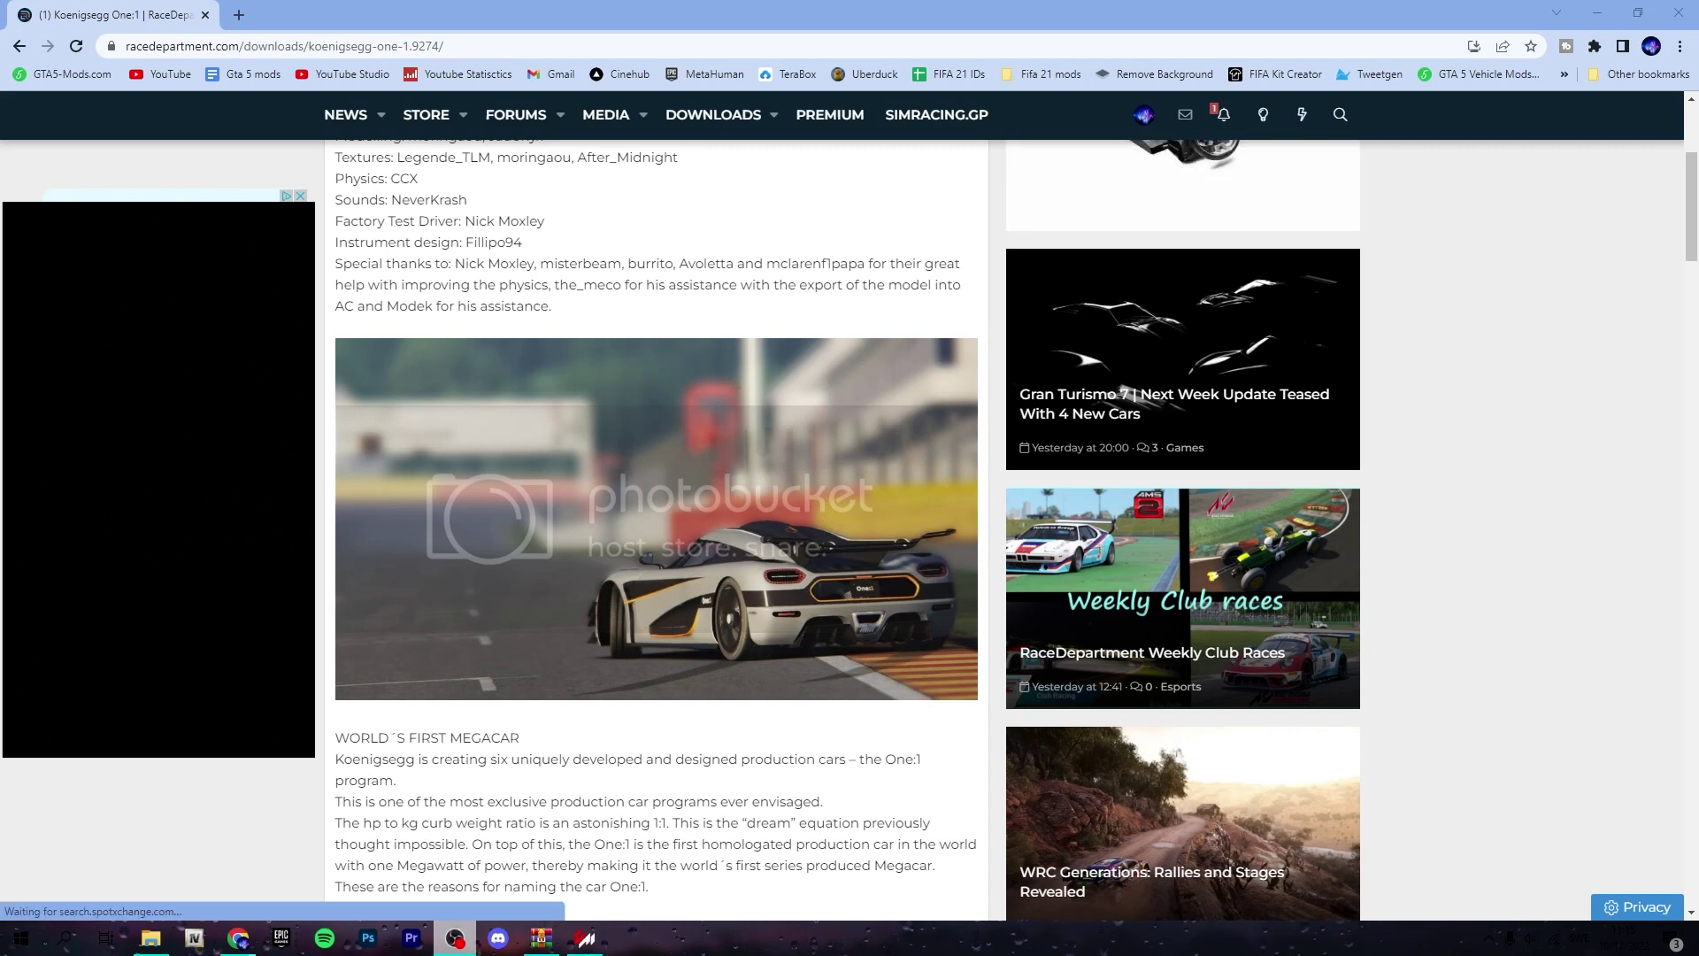
scroll(633, 505, up, 5)
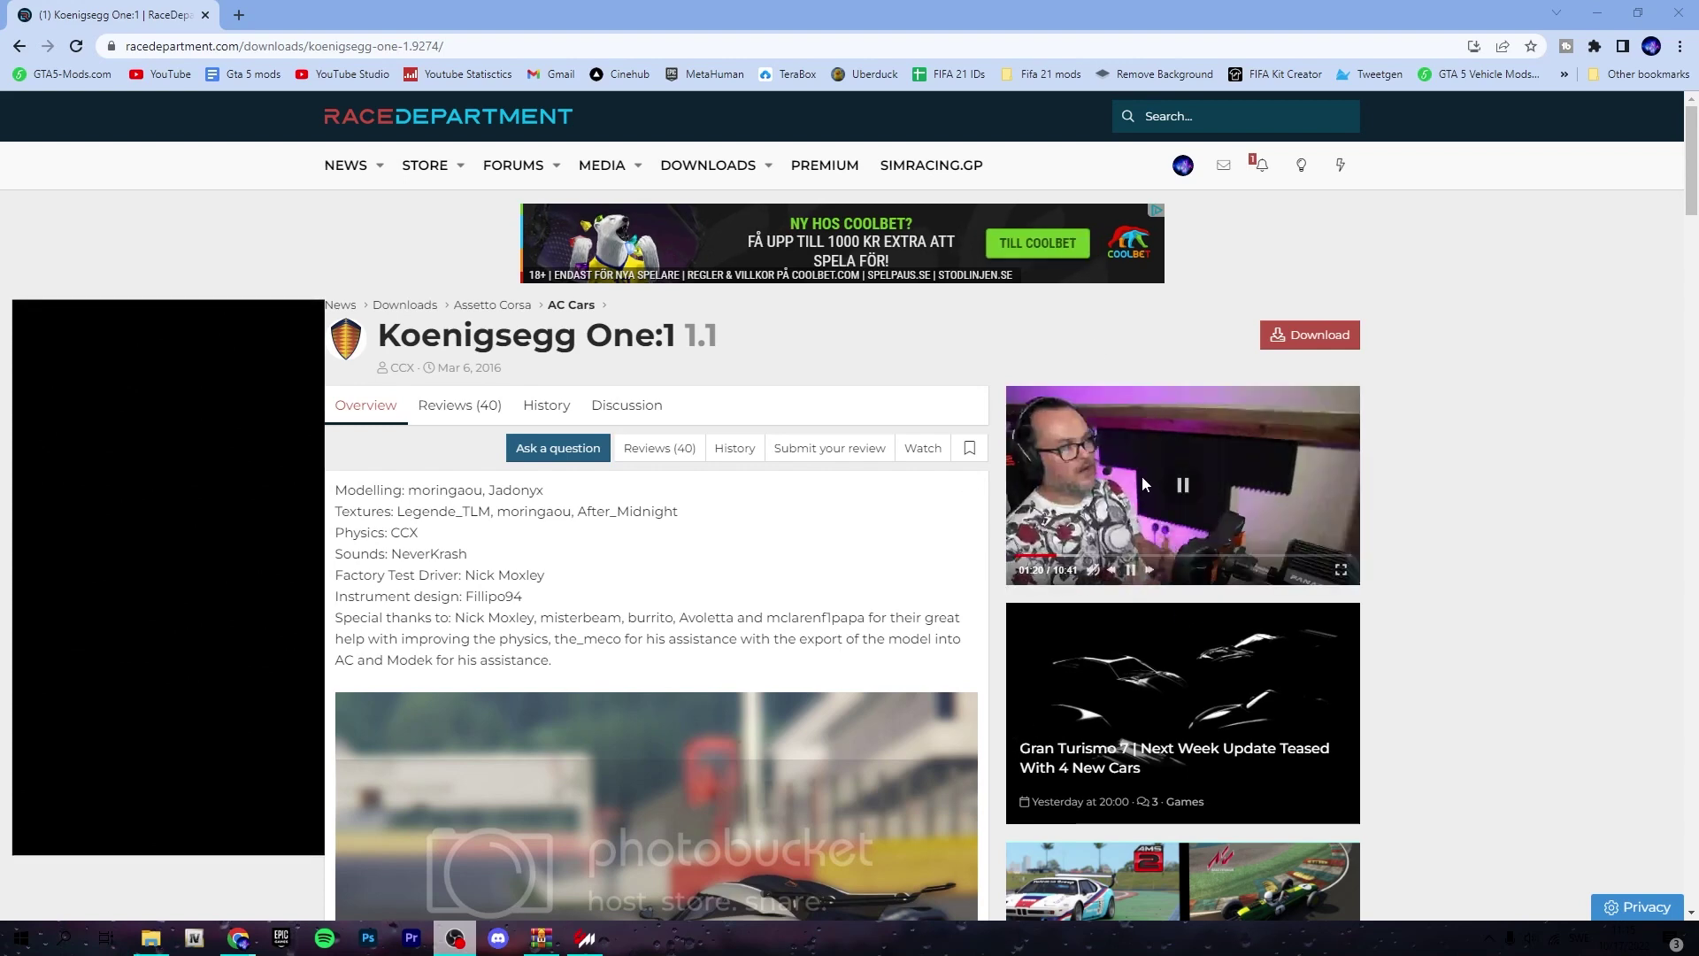
Pause the video review embedded on RaceDepartment's Koenigsegg One:1 download page
click(1174, 498)
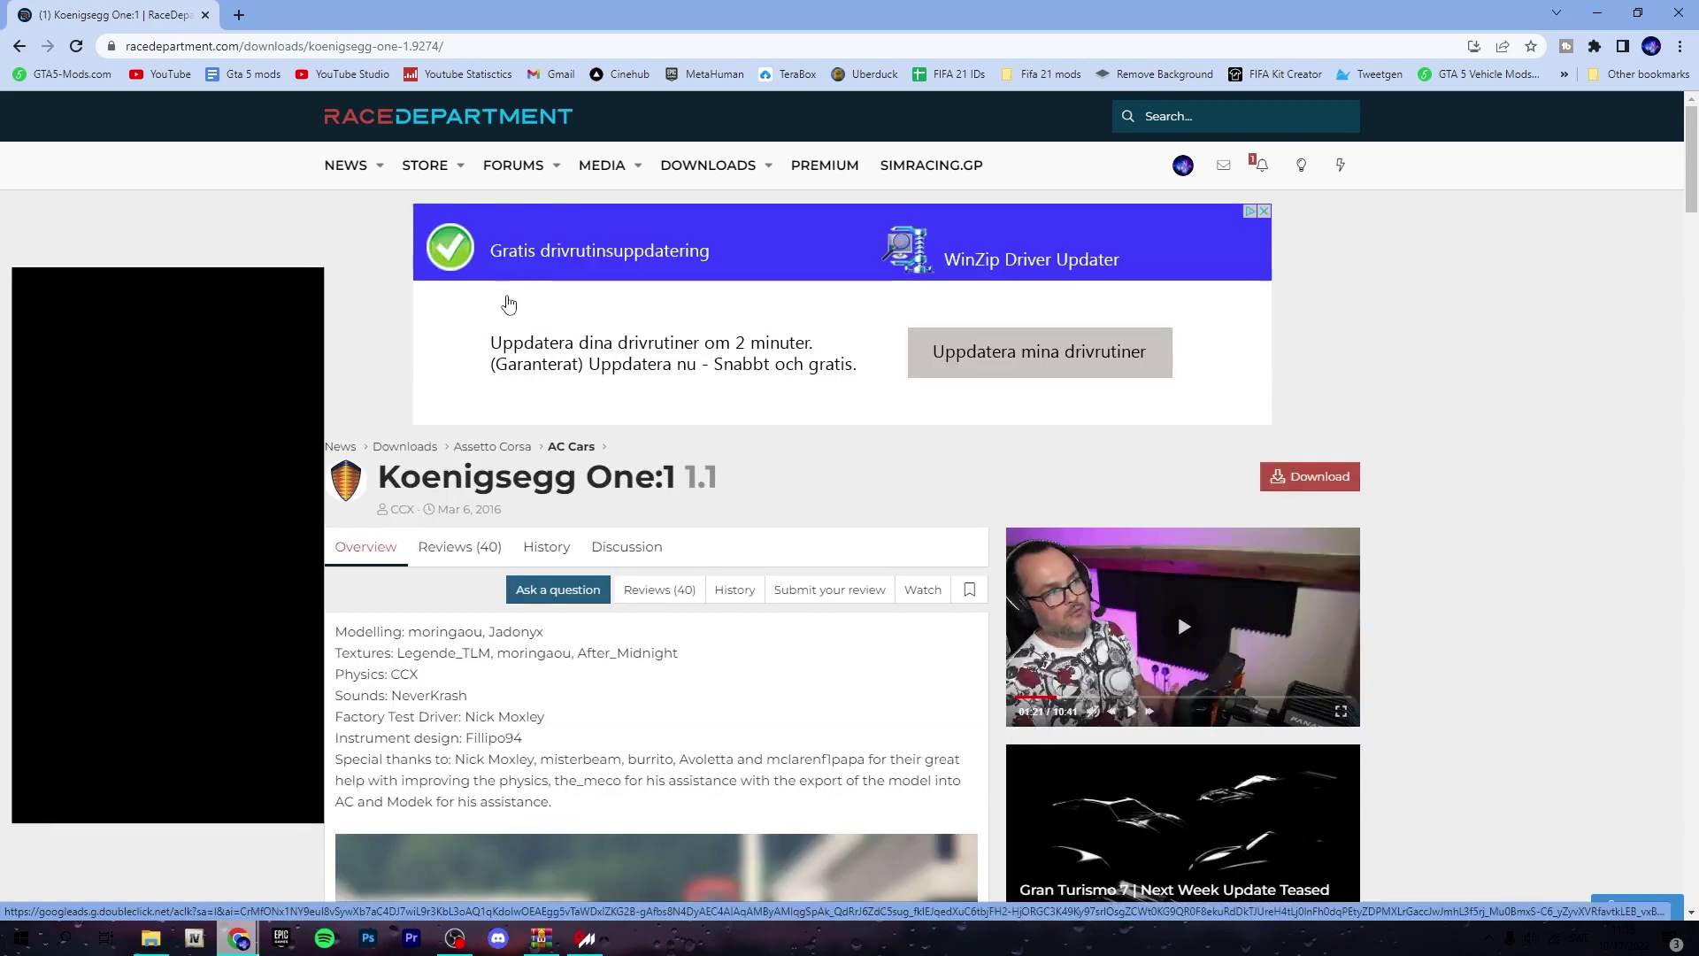
scroll(509, 307, down, 3)
scroll(598, 439, down, 2)
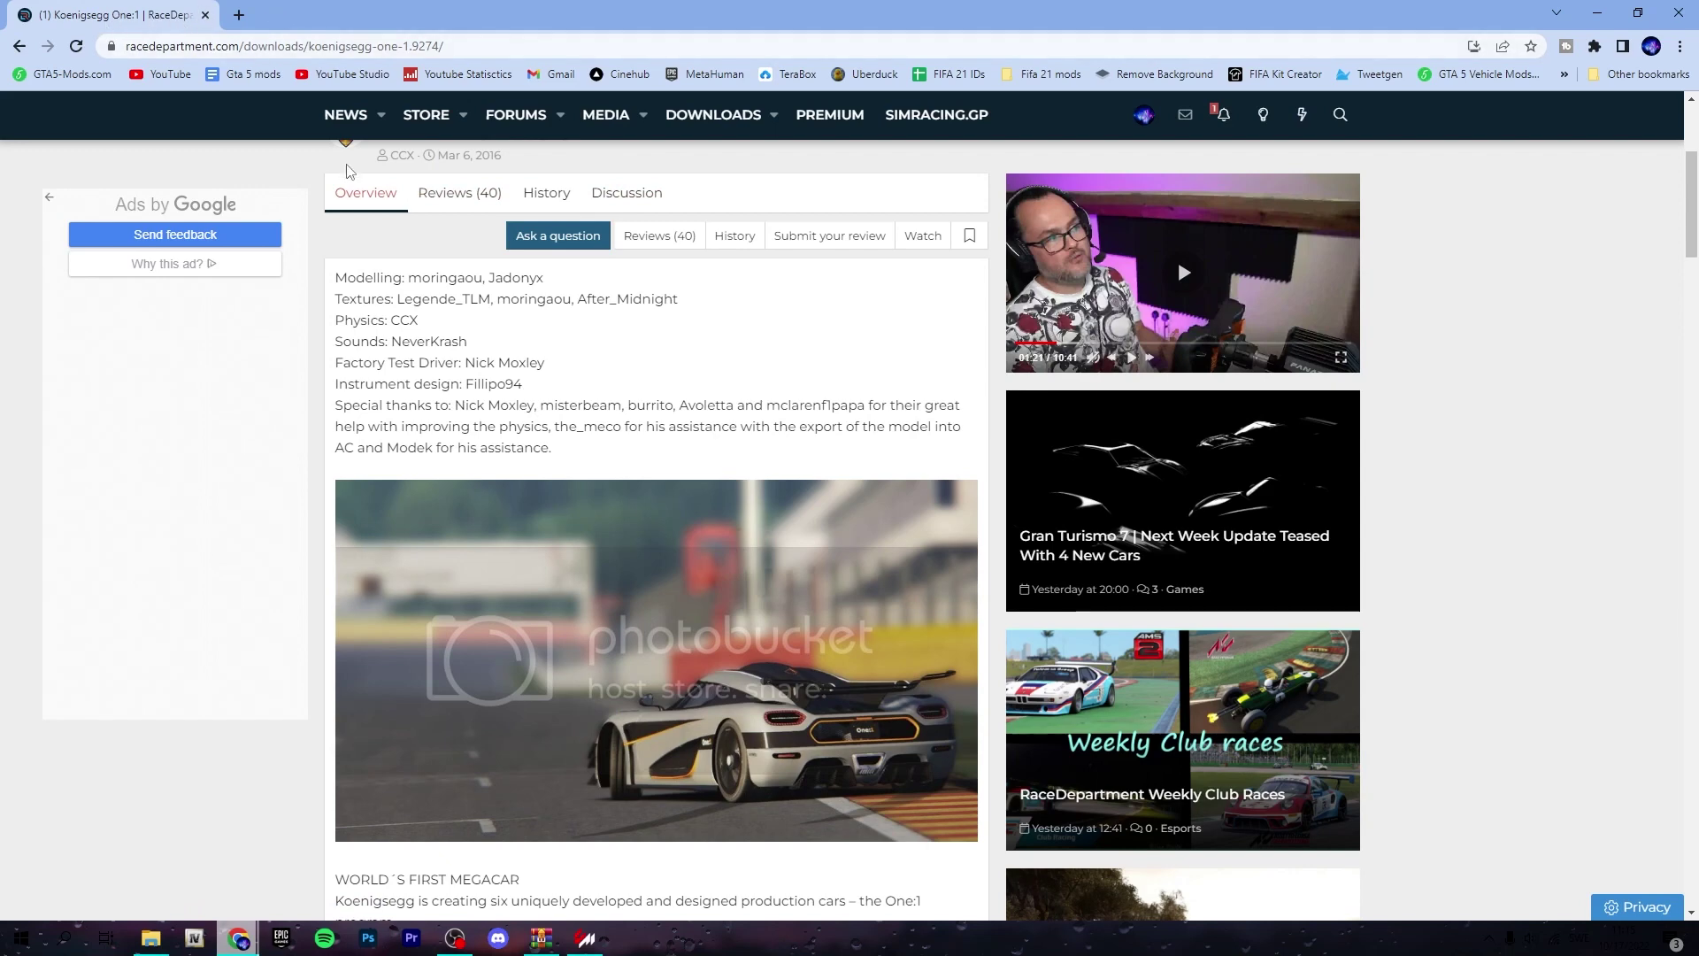
scroll(385, 295, up, 3)
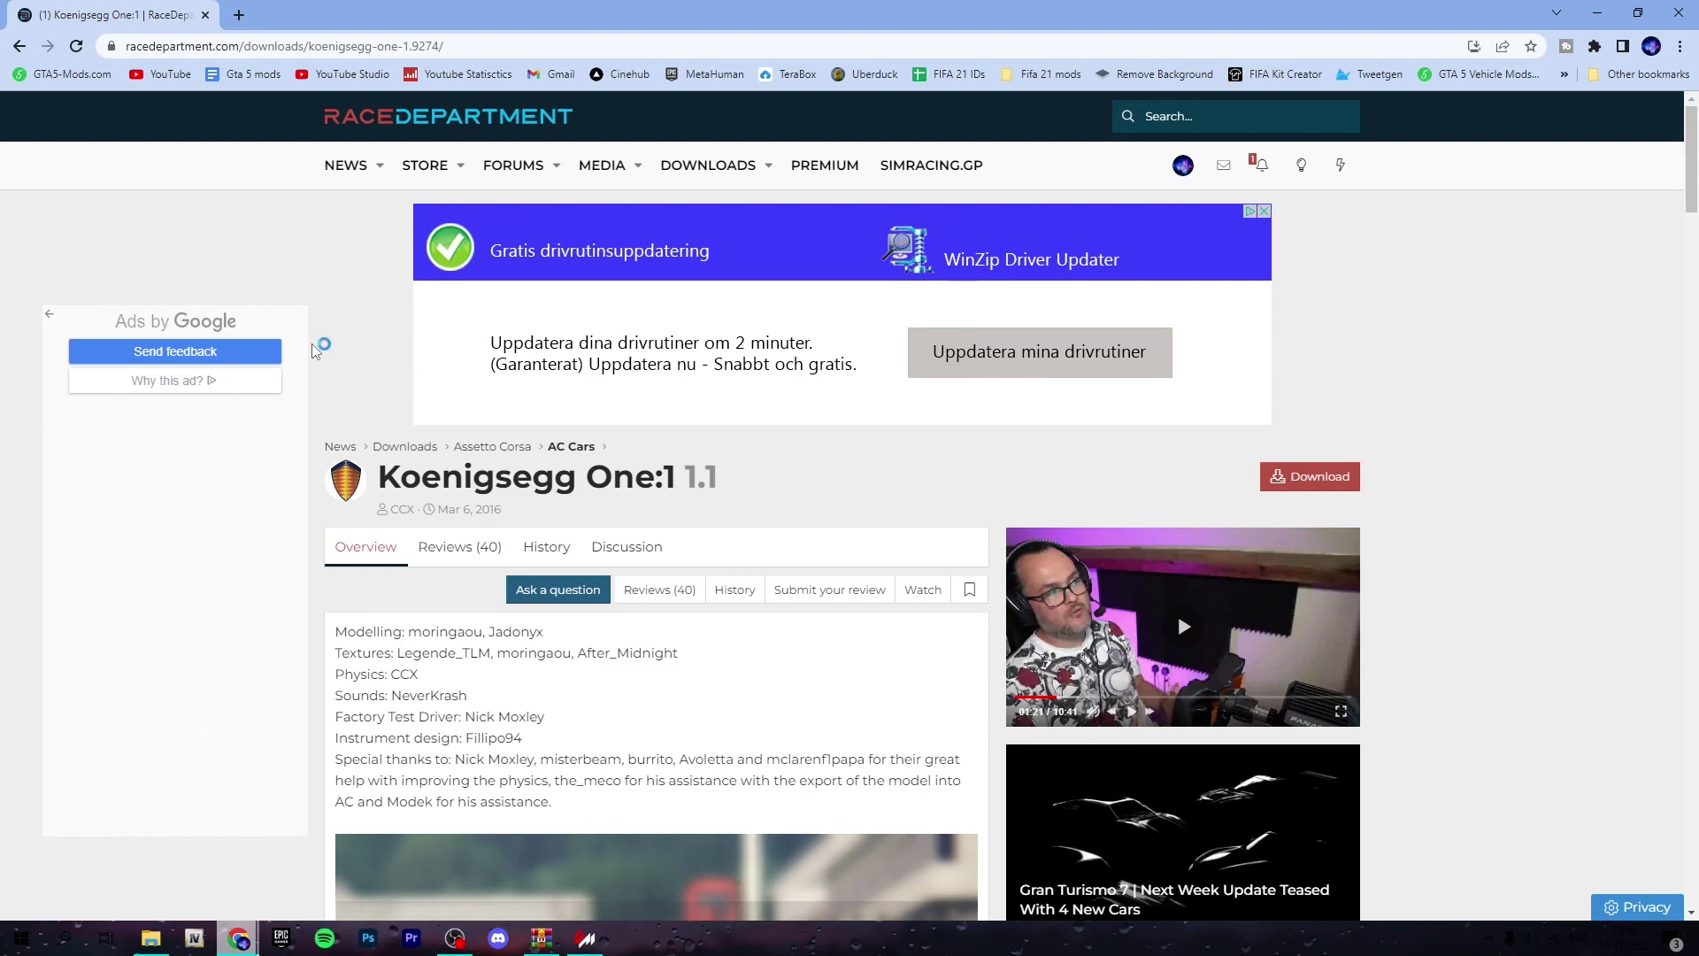
scroll(491, 664, down, 2)
scroll(499, 585, down, 3)
scroll(495, 581, up, 3)
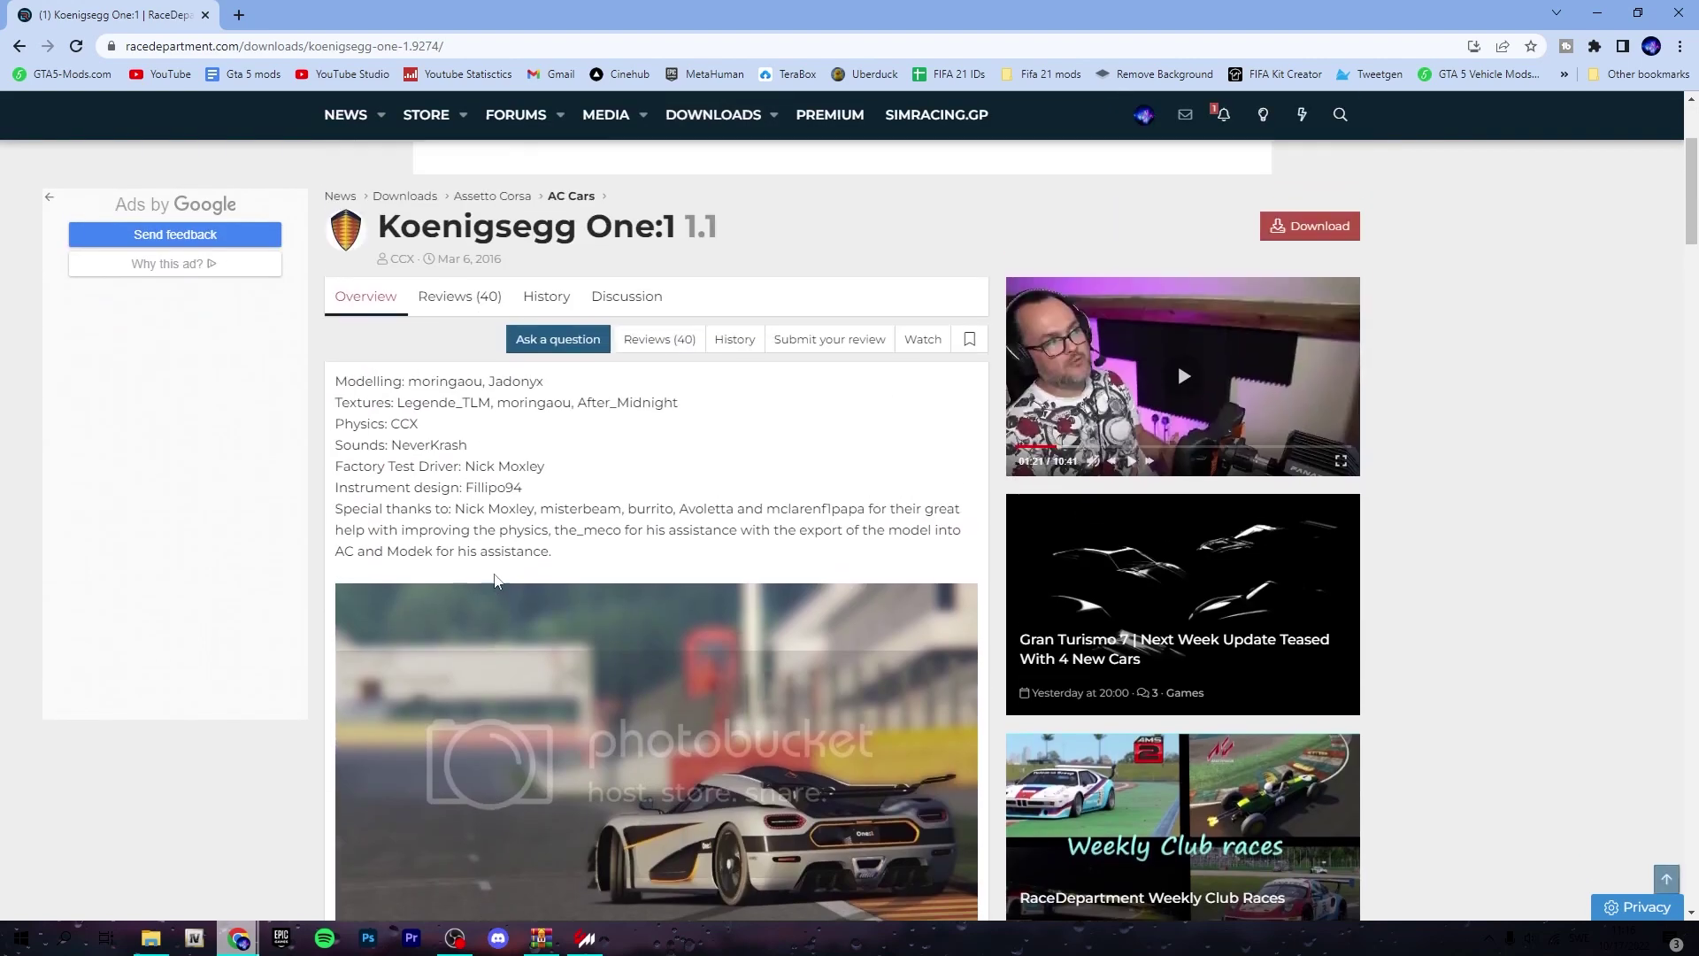
scroll(495, 581, up, 2)
scroll(638, 427, down, 3)
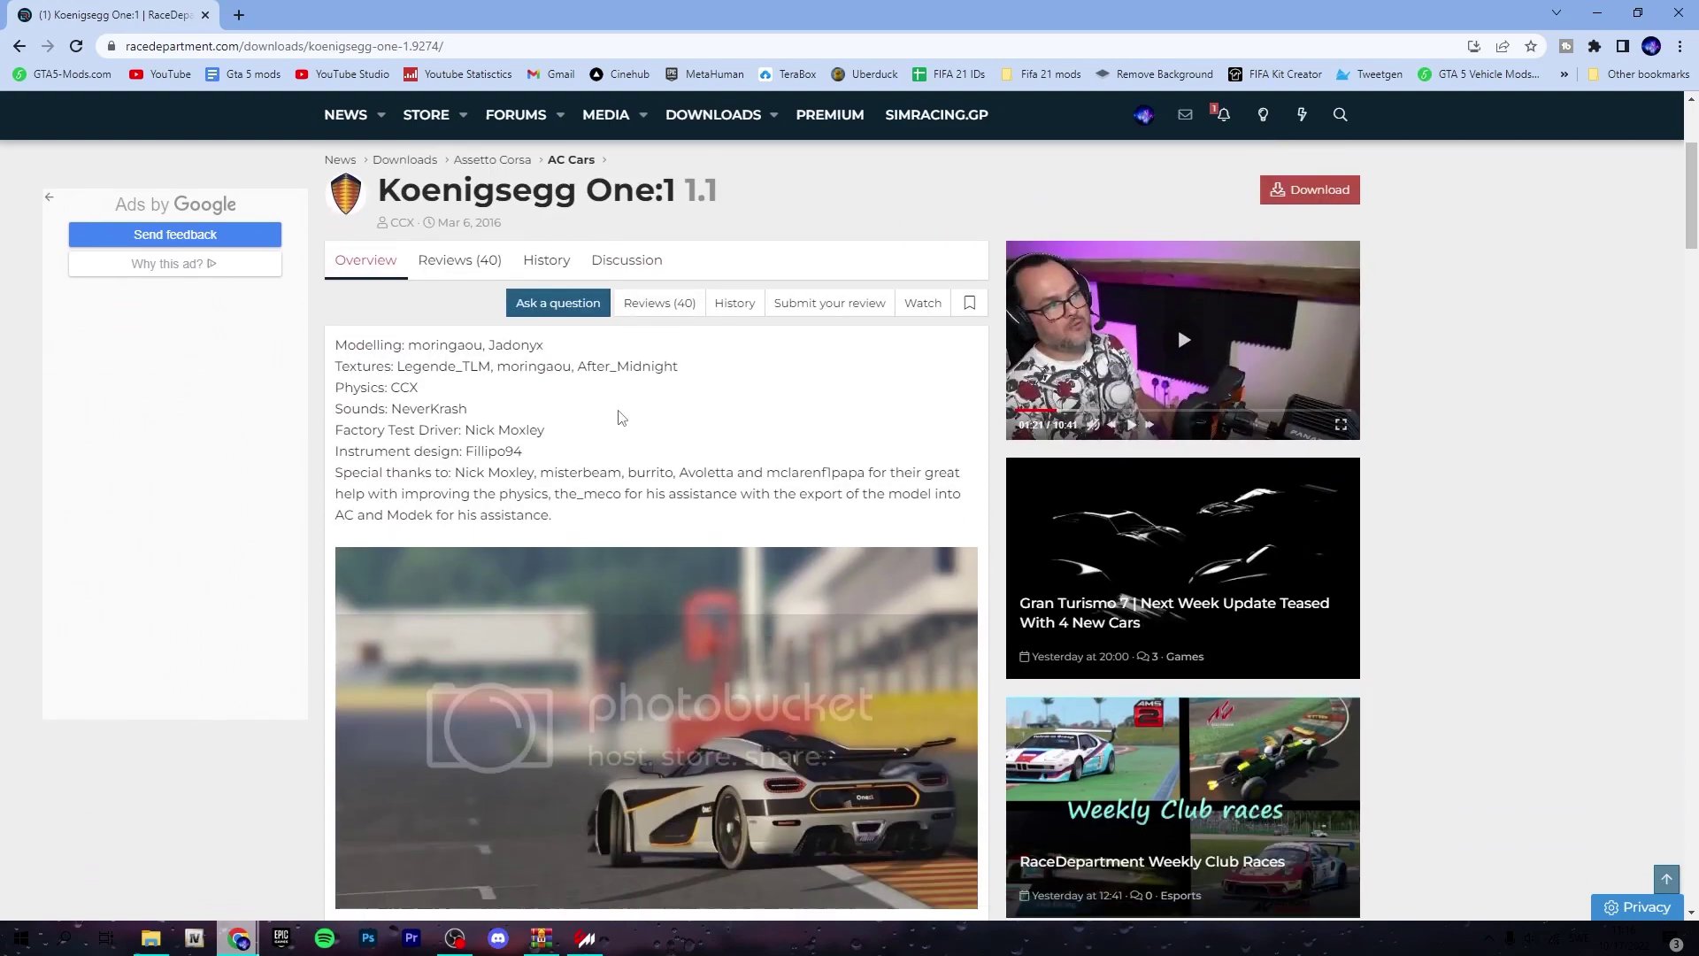
scroll(638, 427, down, 6)
scroll(637, 427, down, 2)
scroll(637, 427, down, 5)
scroll(716, 531, up, 6)
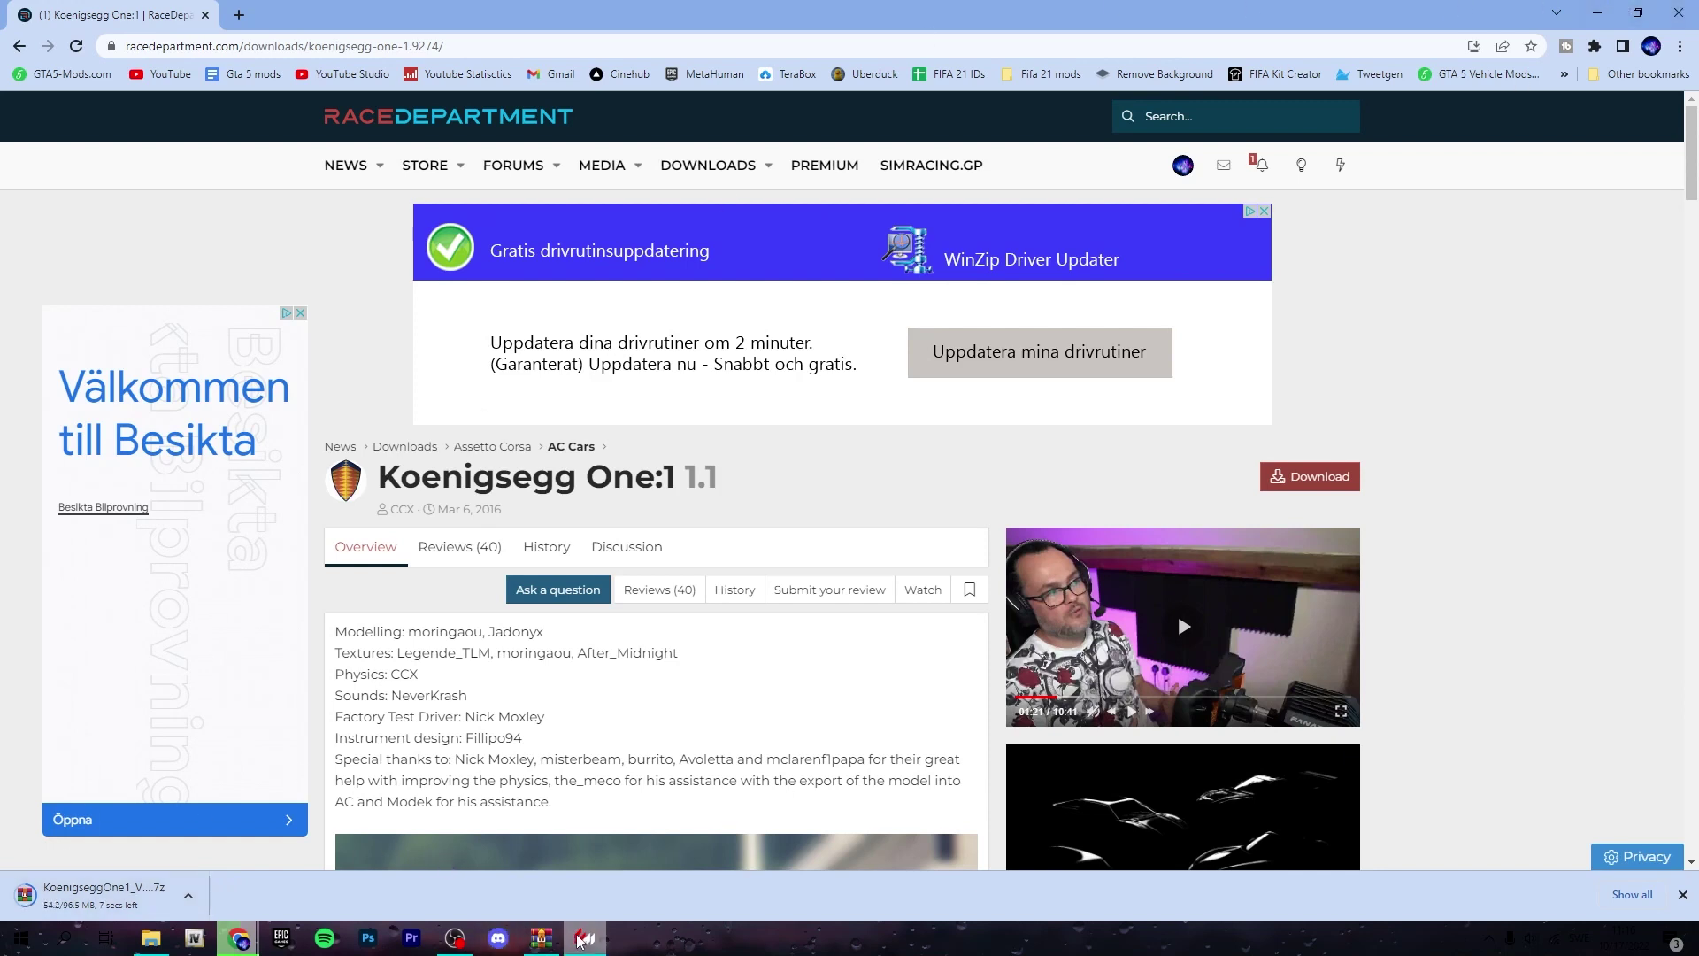
mouse_move(586, 939)
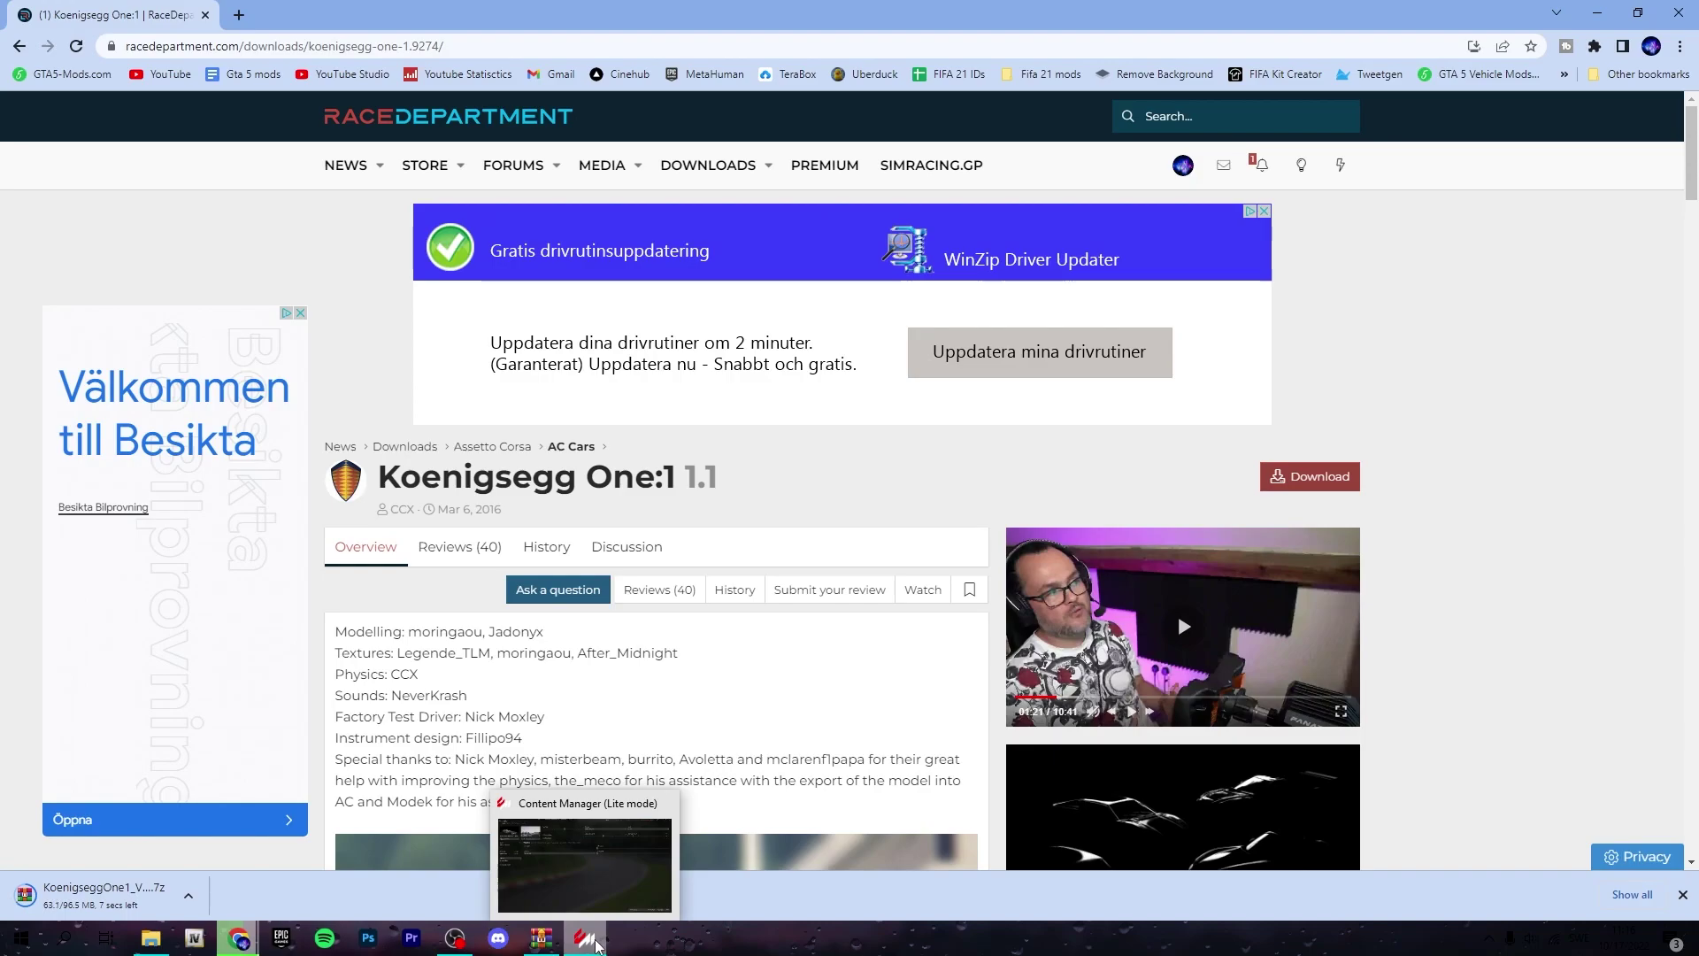
Bring Content Manager forward, toggle its main menu, and view Custom Shaders Patch and Content Manager settings
click(591, 940)
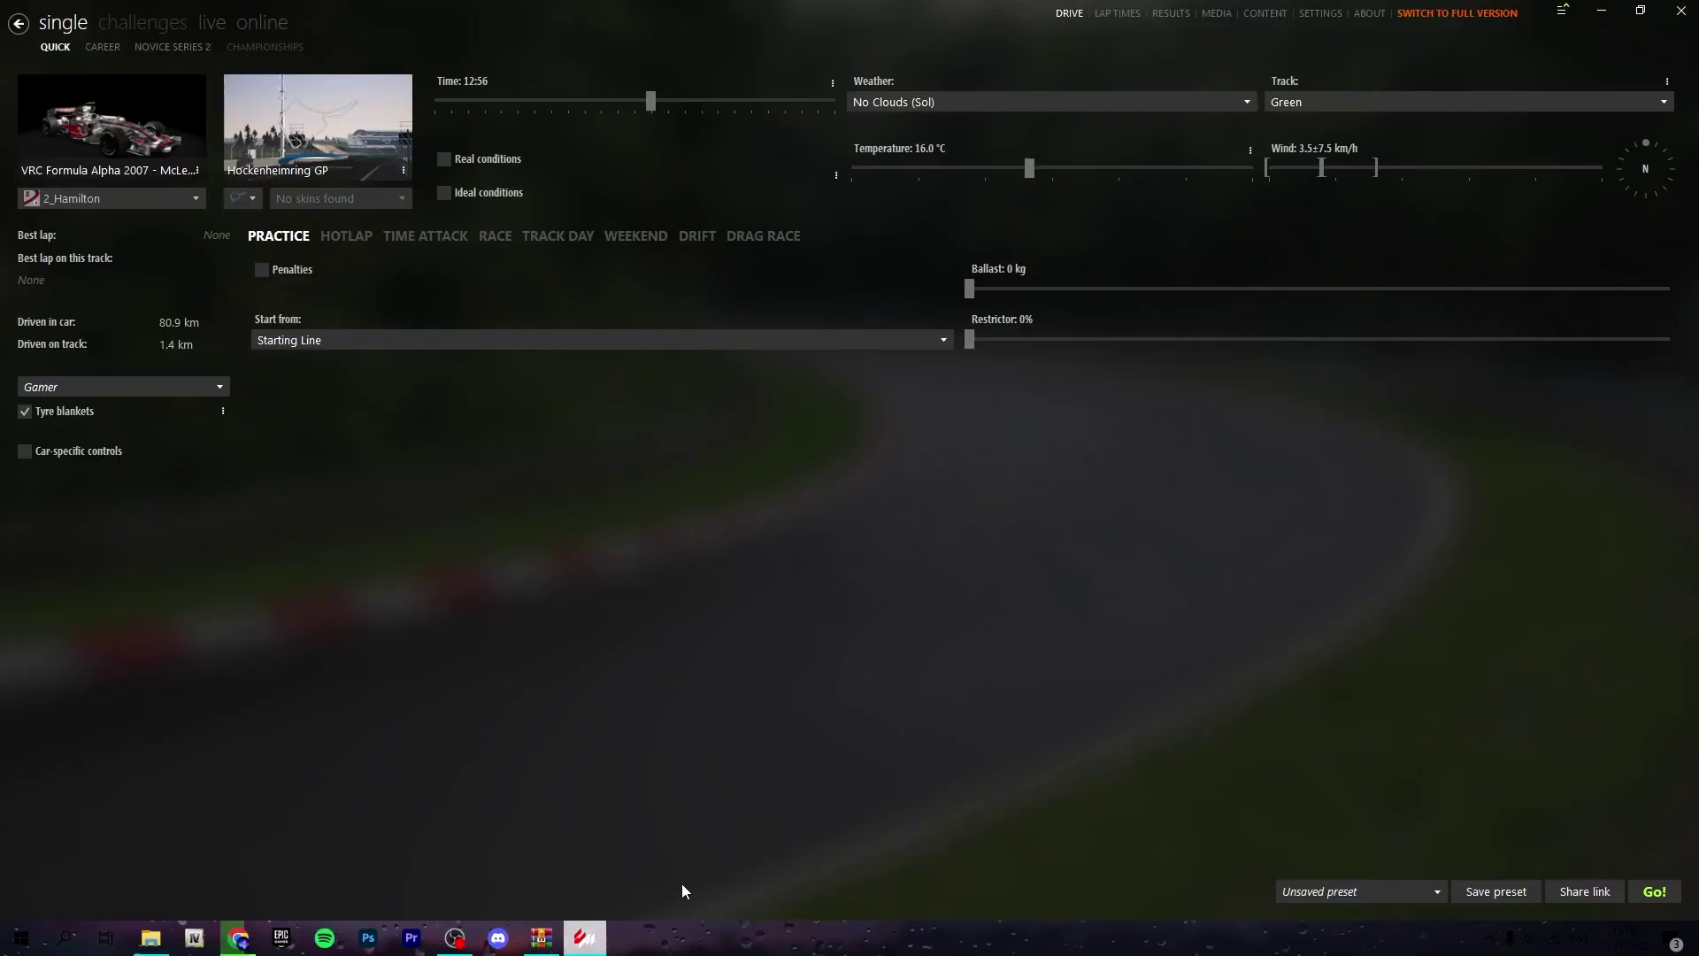
click(1562, 11)
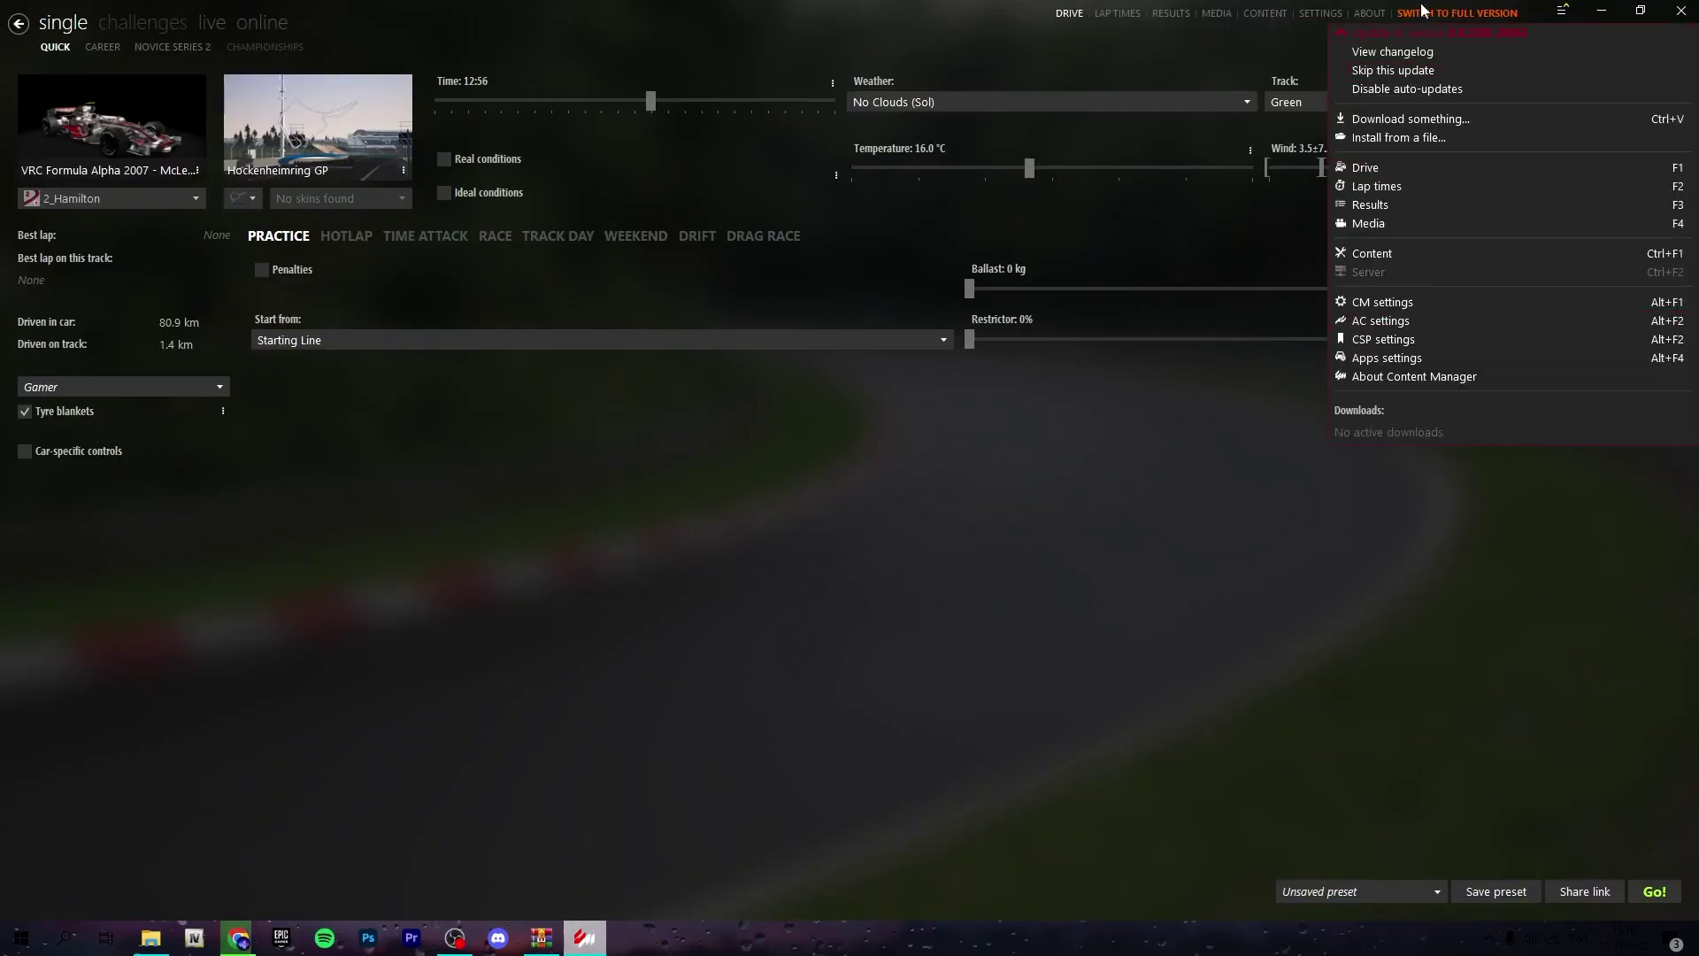
click(847, 692)
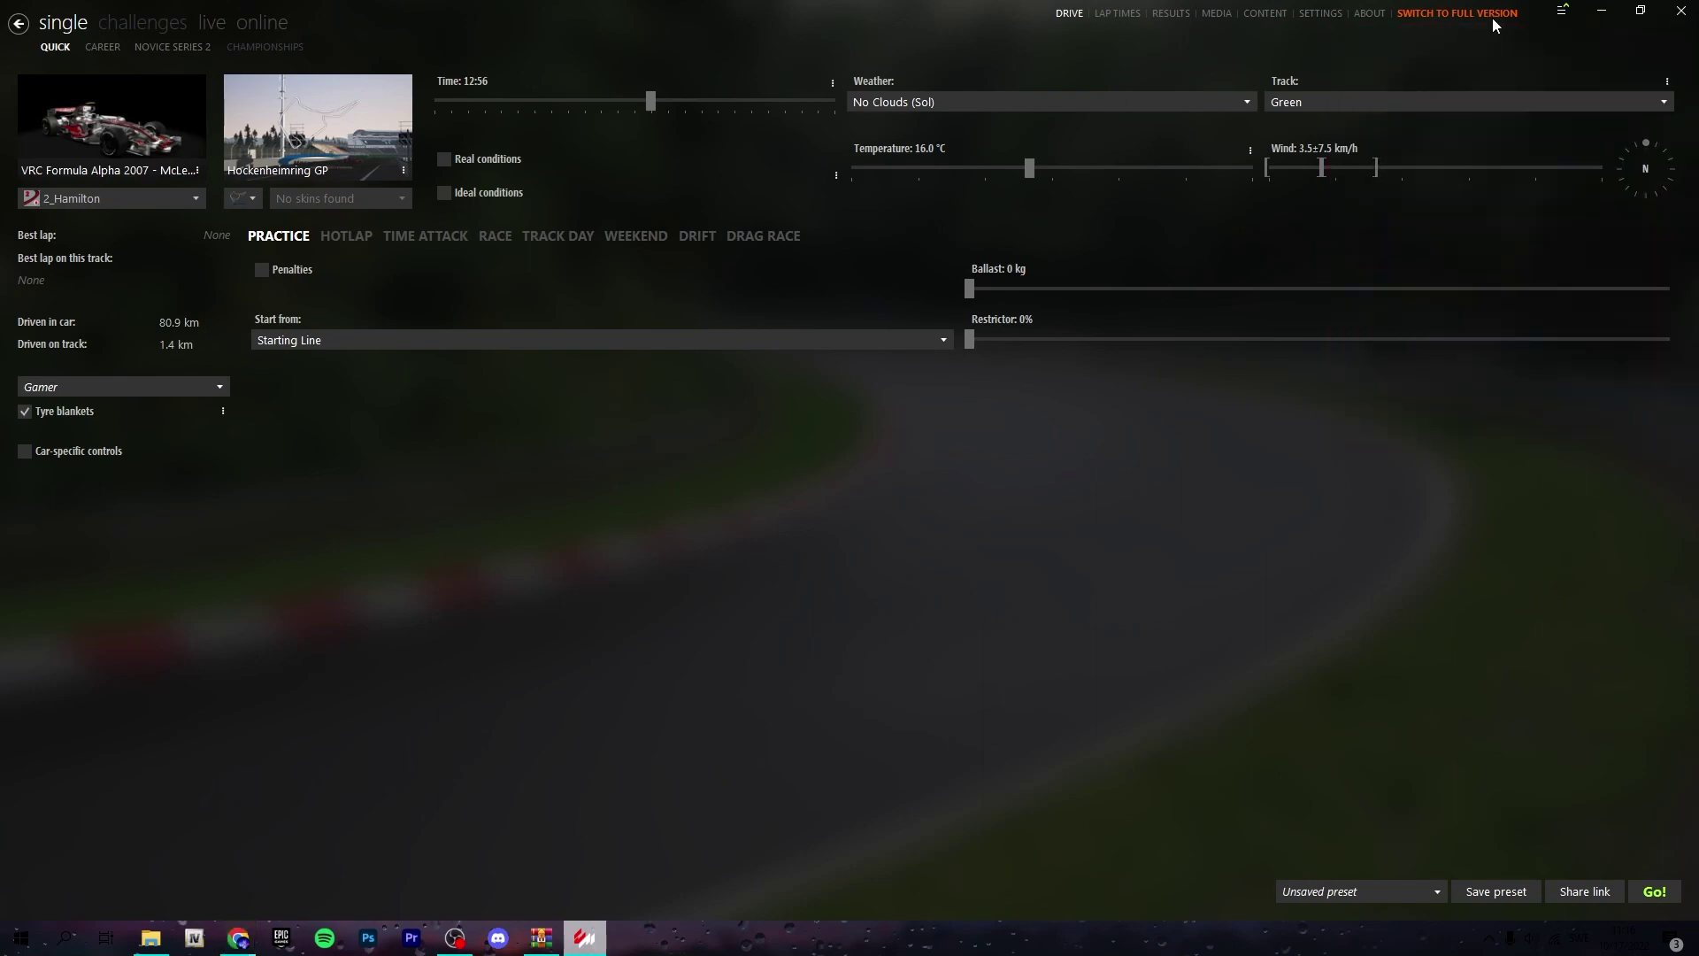
click(1561, 11)
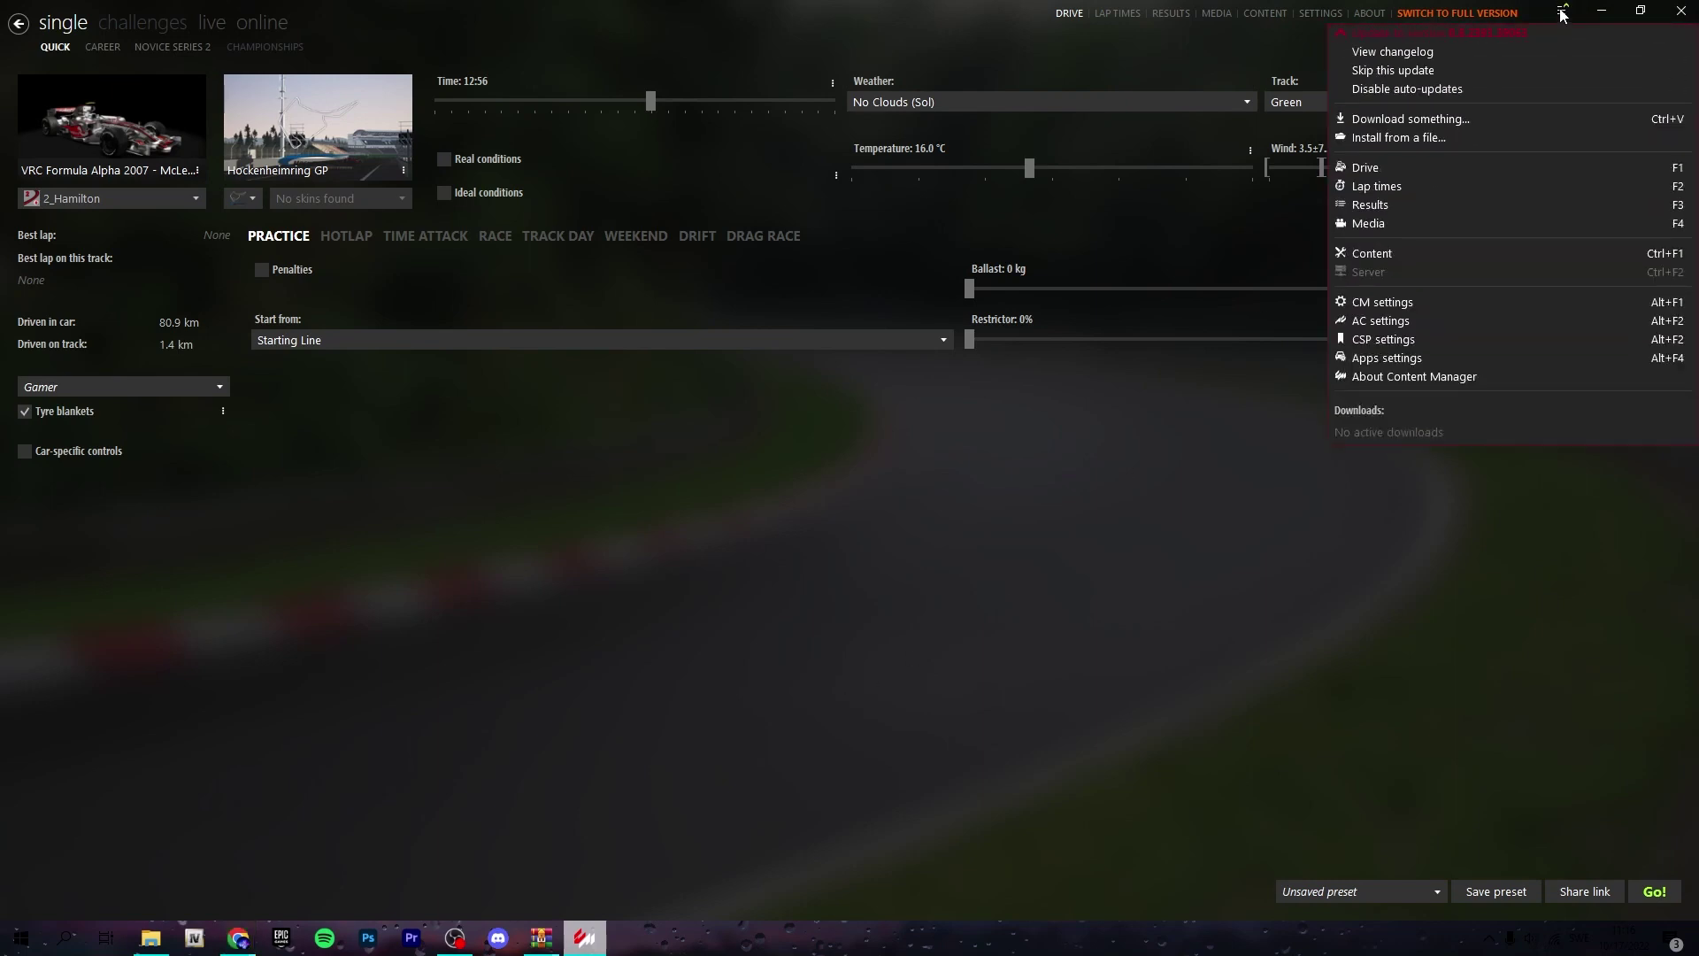
click(1563, 11)
click(1319, 13)
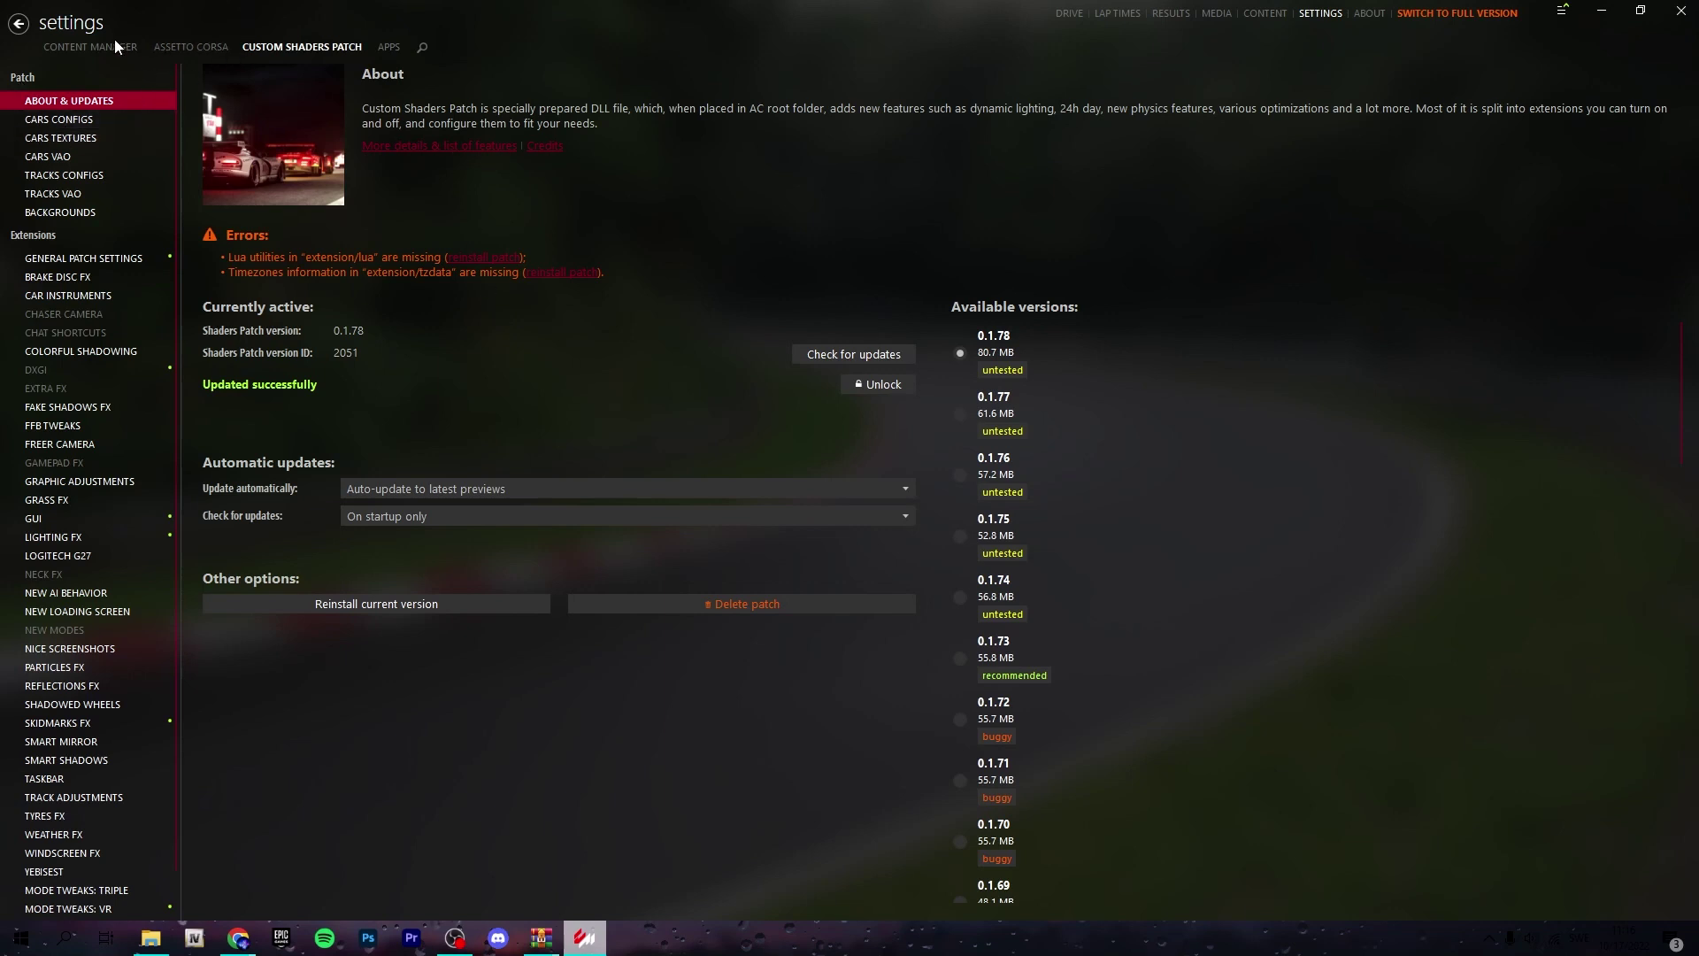
click(89, 46)
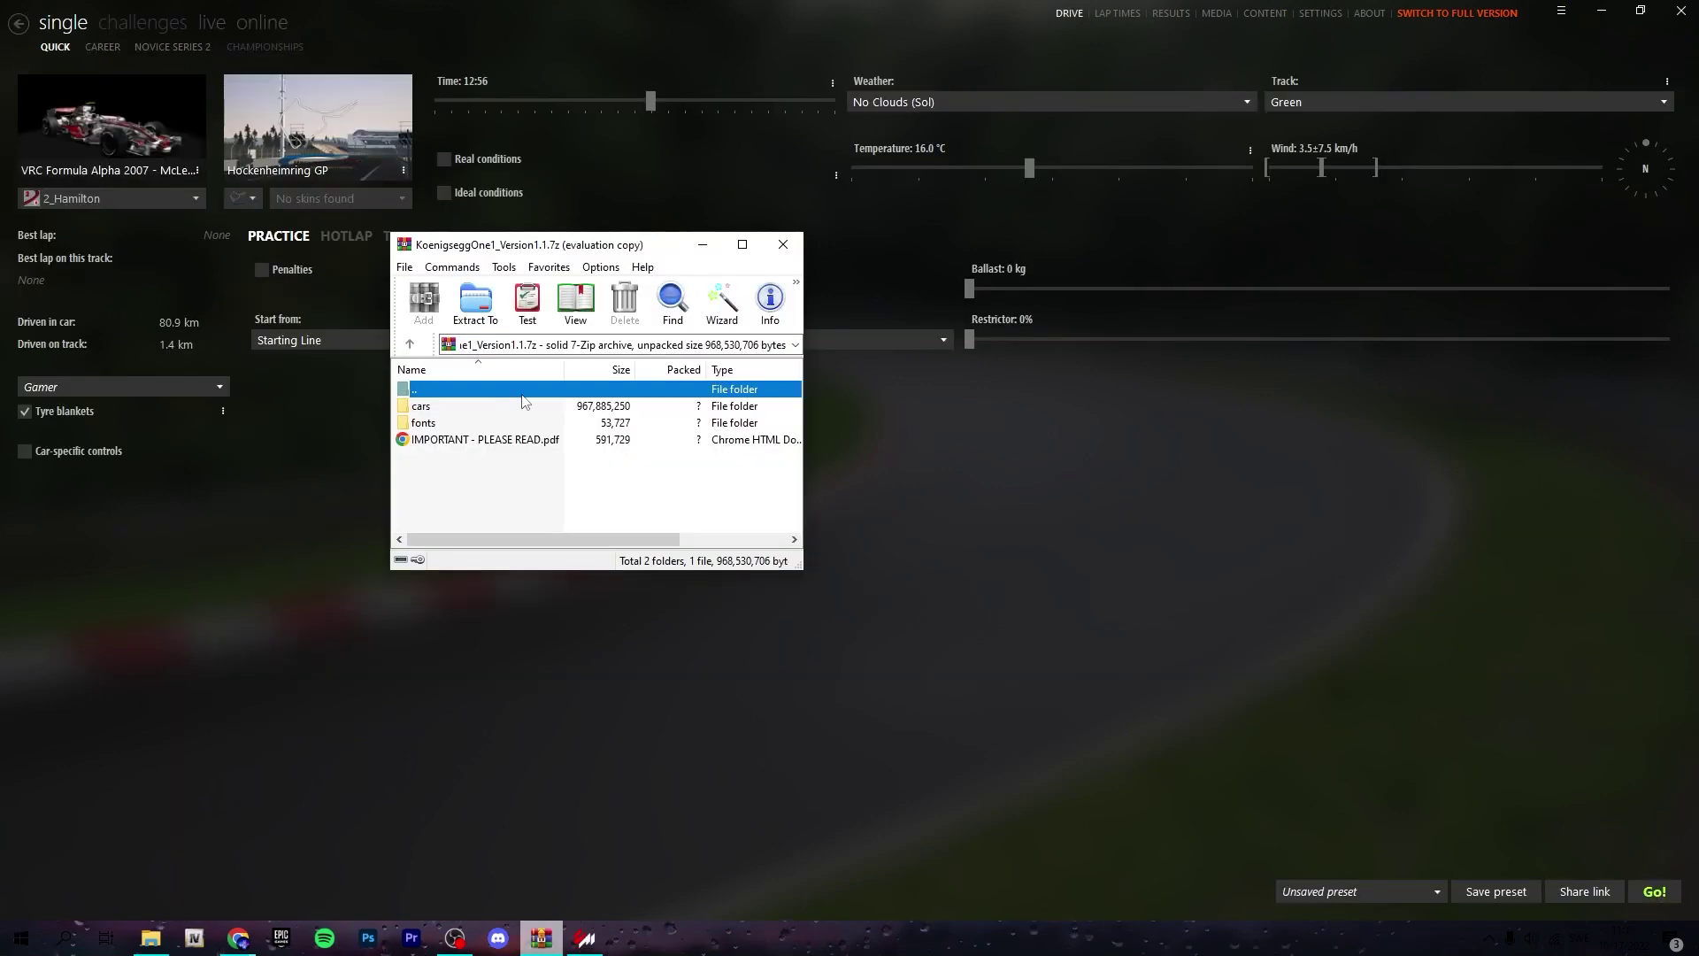
Drag the KoenigseggOne1 .7z from WinRAR's Downloads folder onto Content Manager
double_click(515, 393)
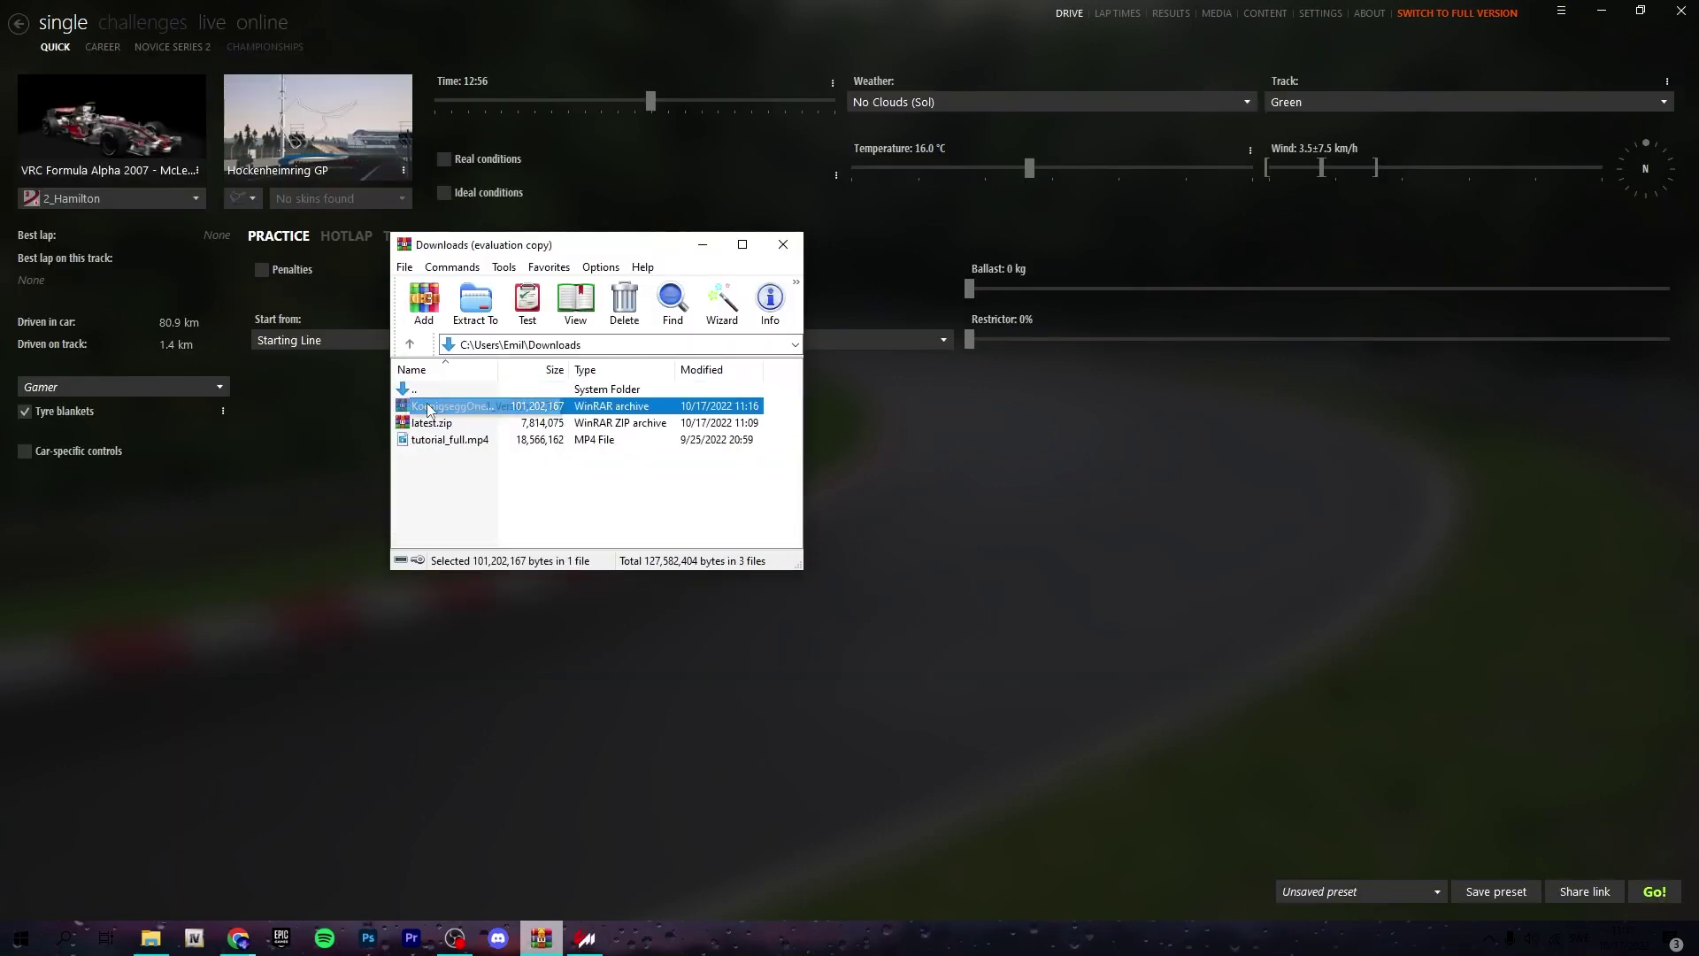
drag(451, 404, 662, 406)
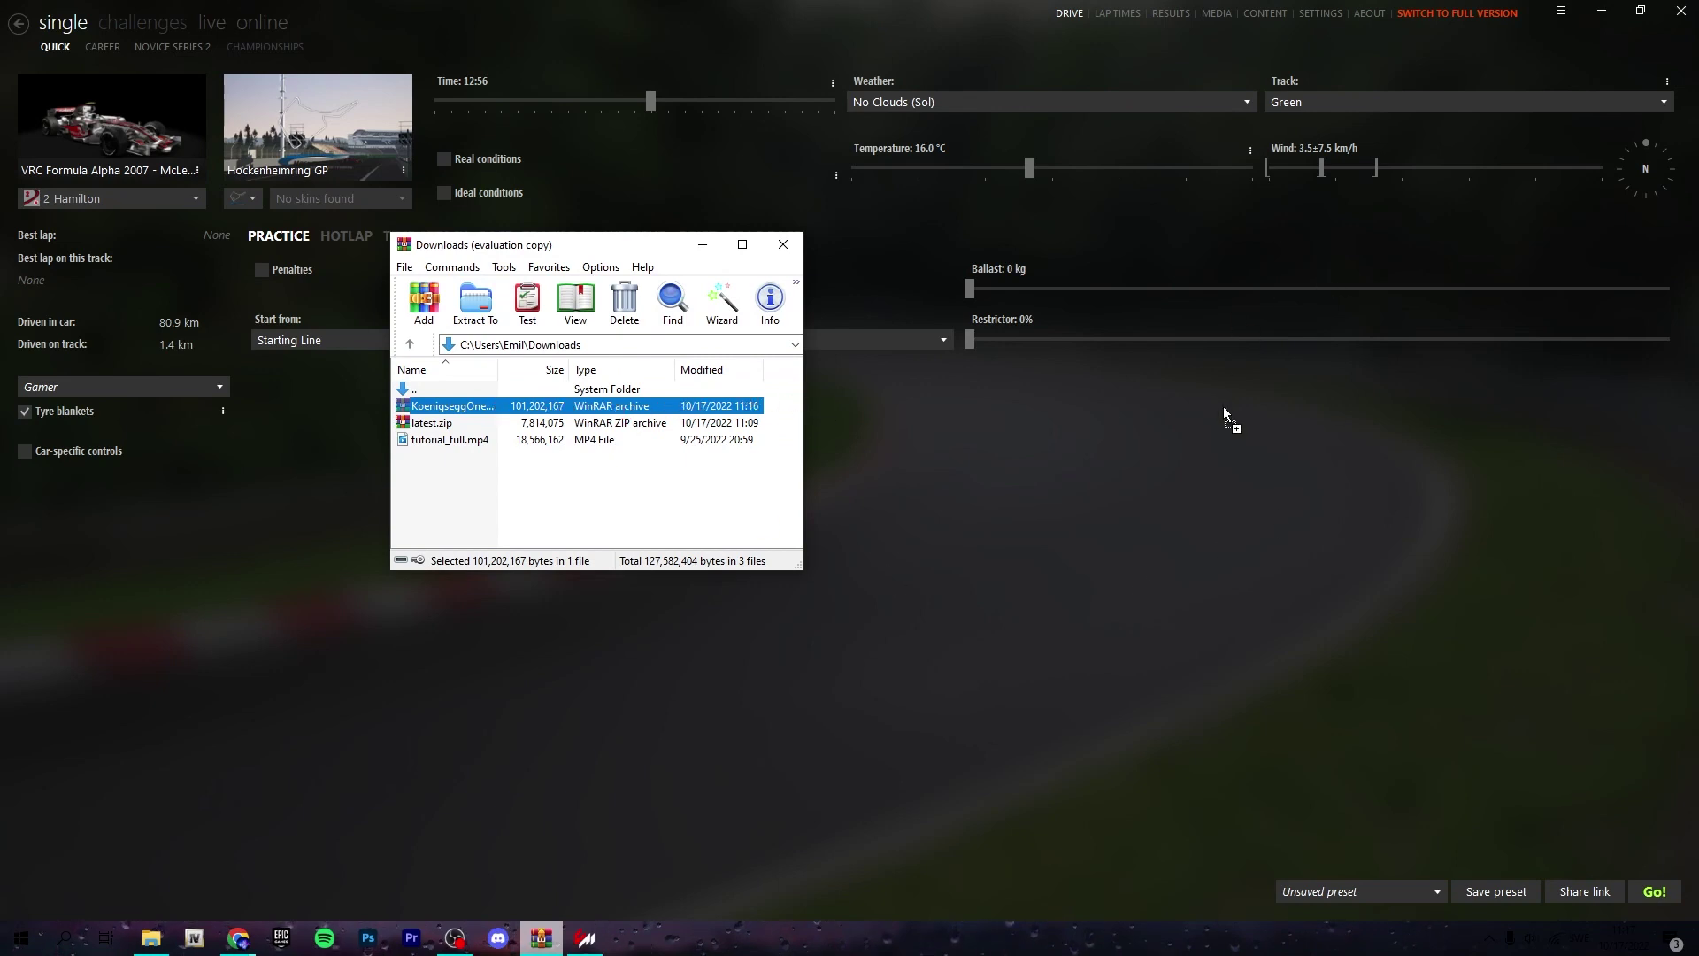
drag(662, 406, 273, 96)
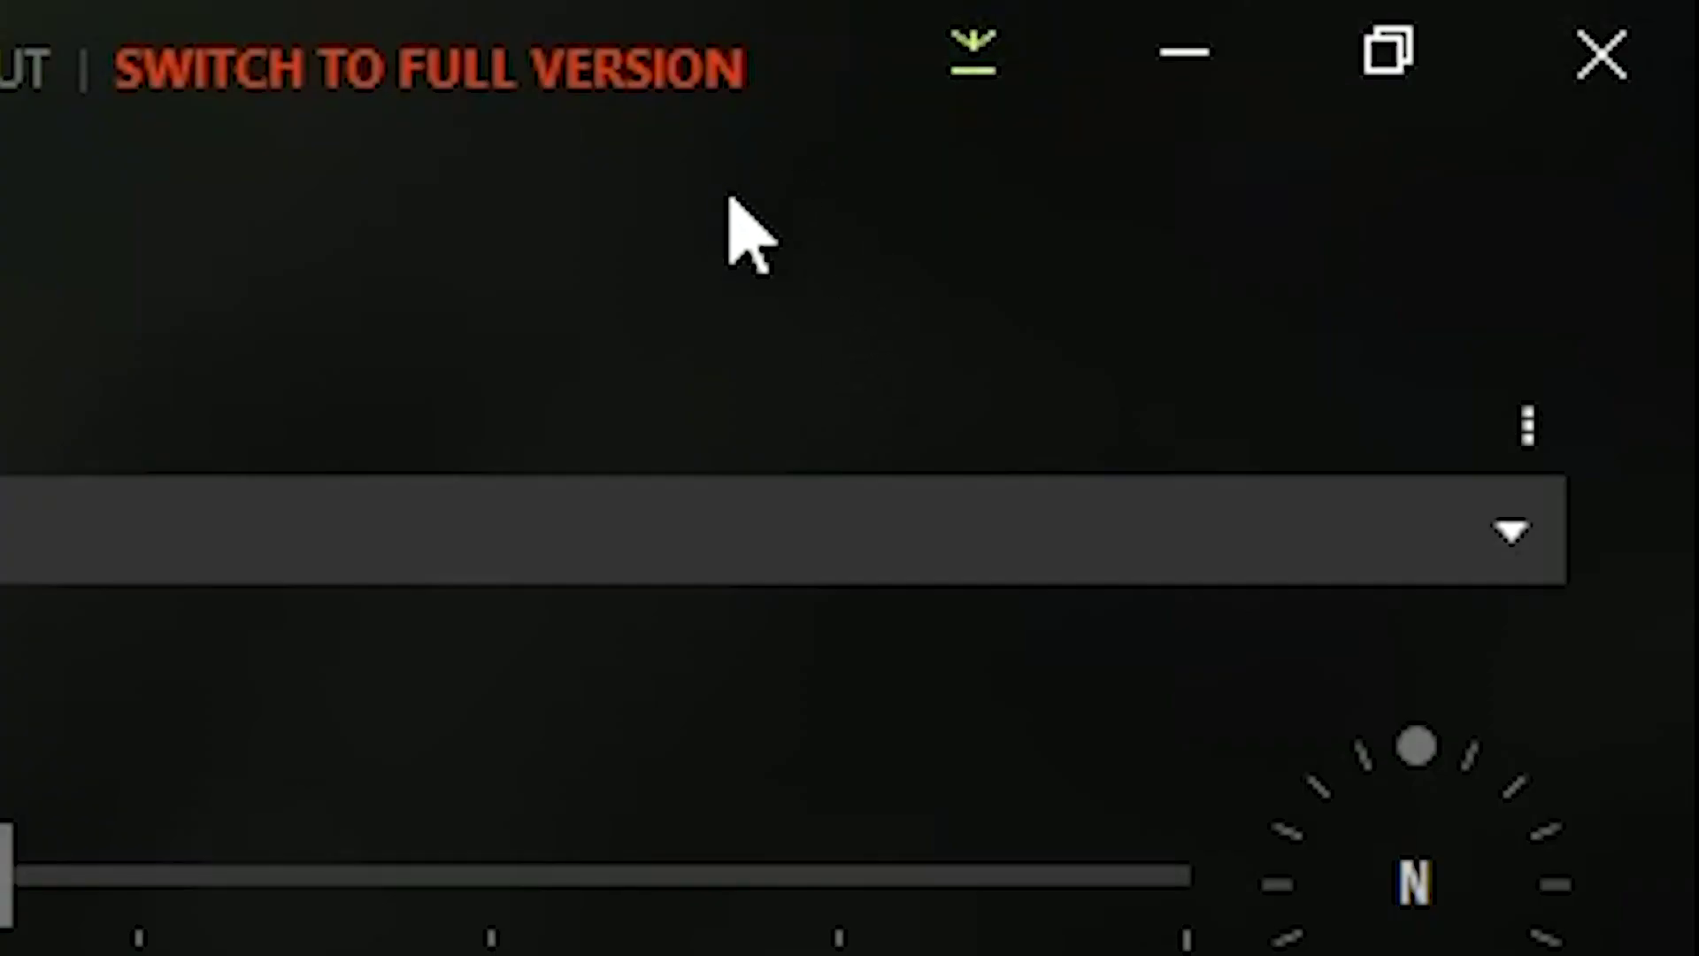
Open the pending installs and keep the Koenigsegg One:1 entry set to update existing files
click(972, 59)
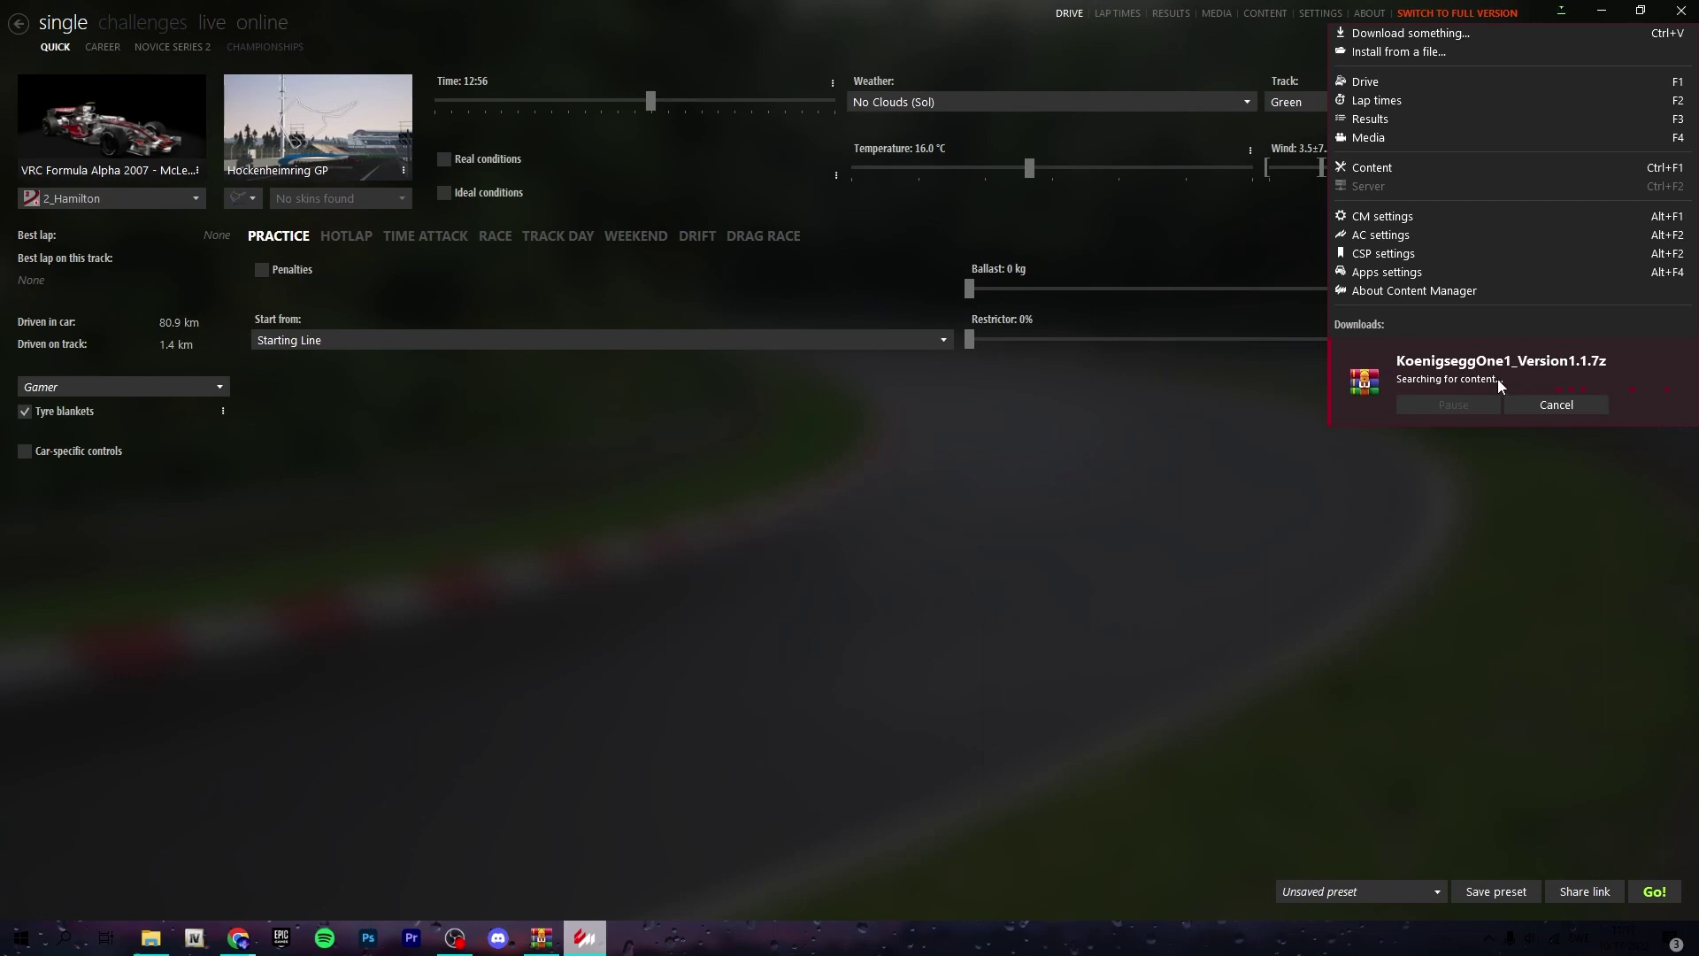
scroll(1397, 450, down, 1)
scroll(1396, 451, up, 1)
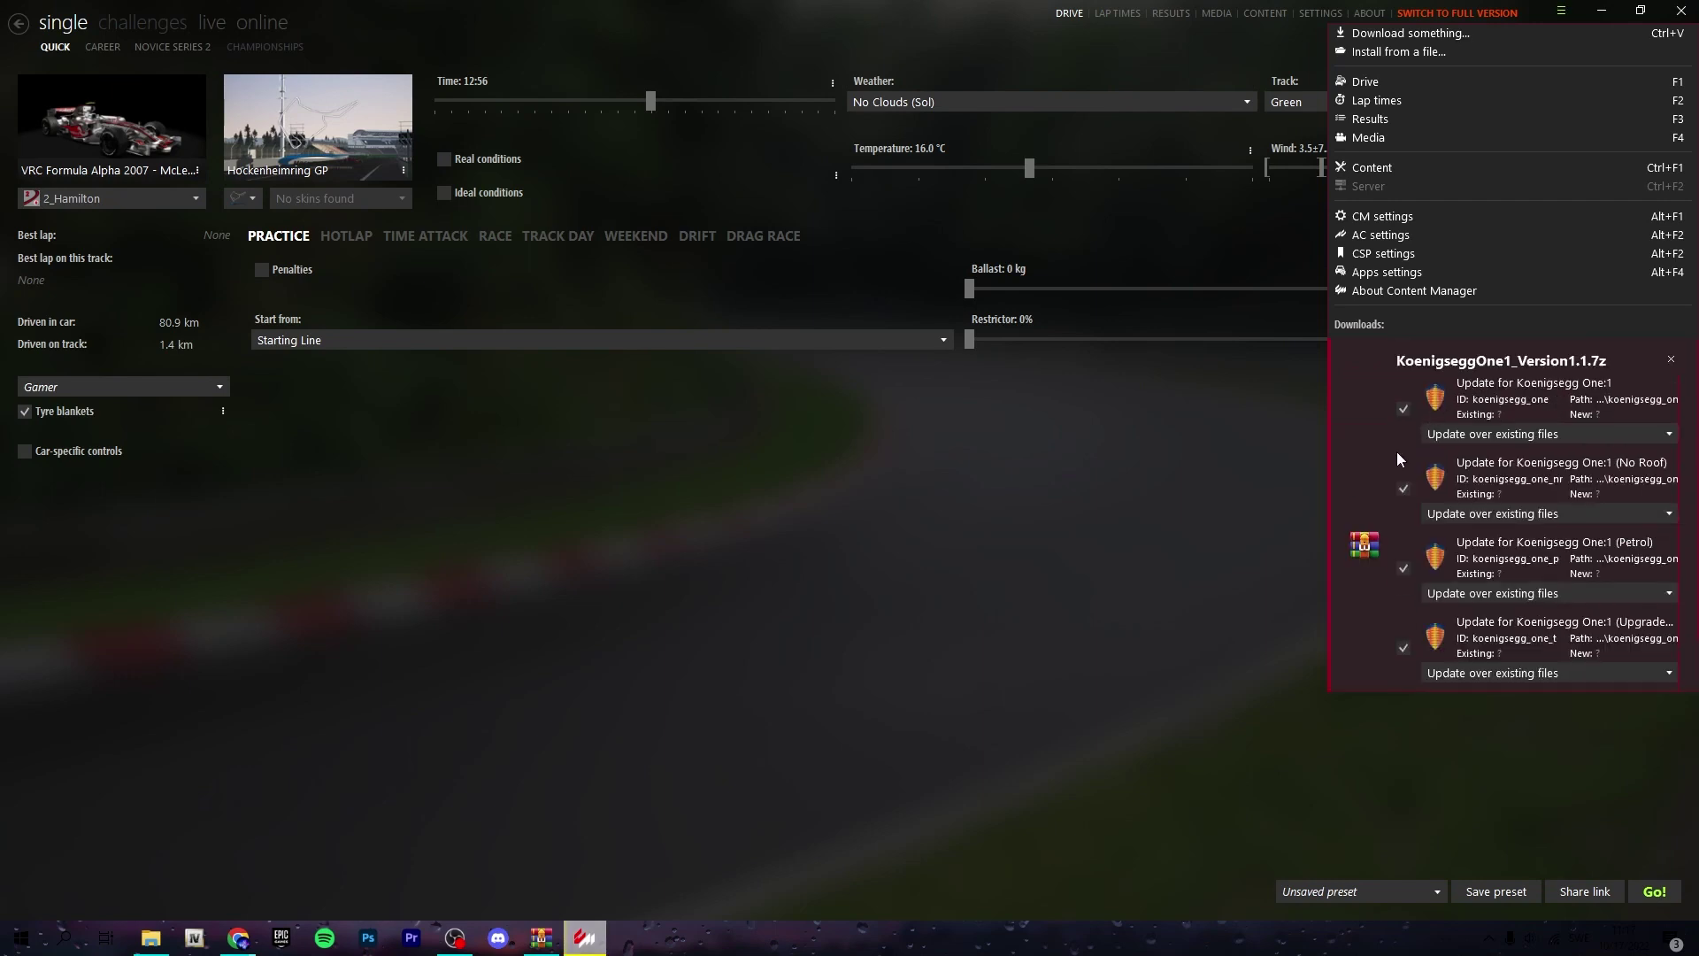
scroll(1397, 451, down, 1)
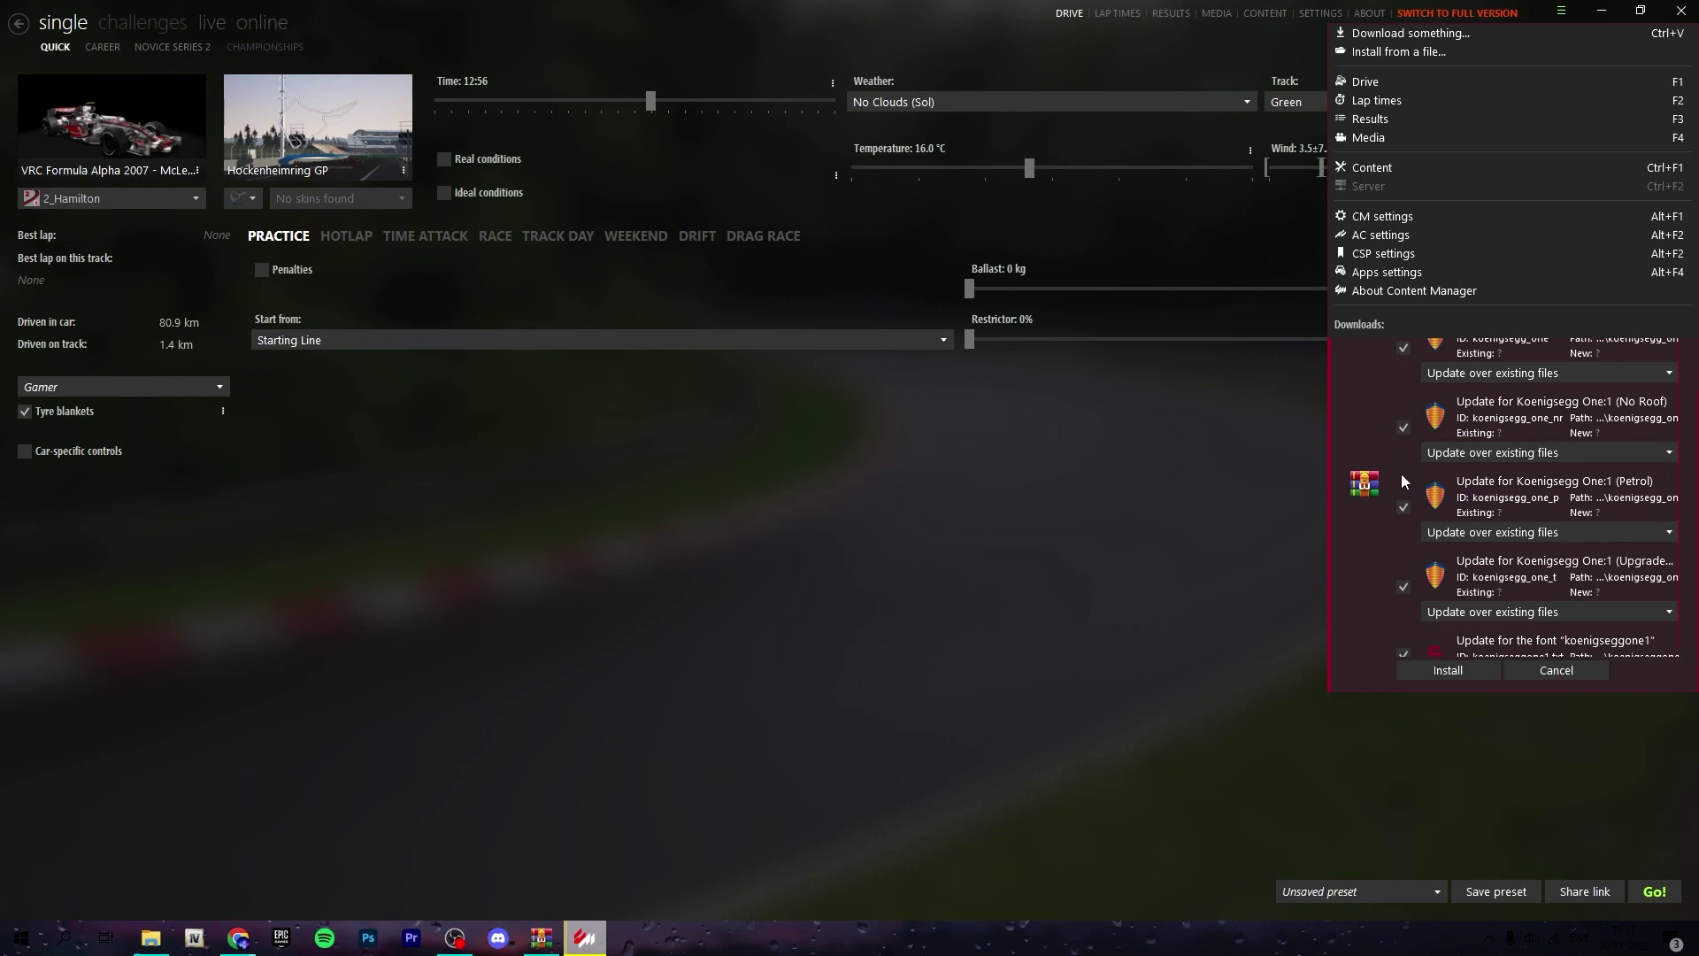
scroll(1400, 475, up, 1)
click(1460, 435)
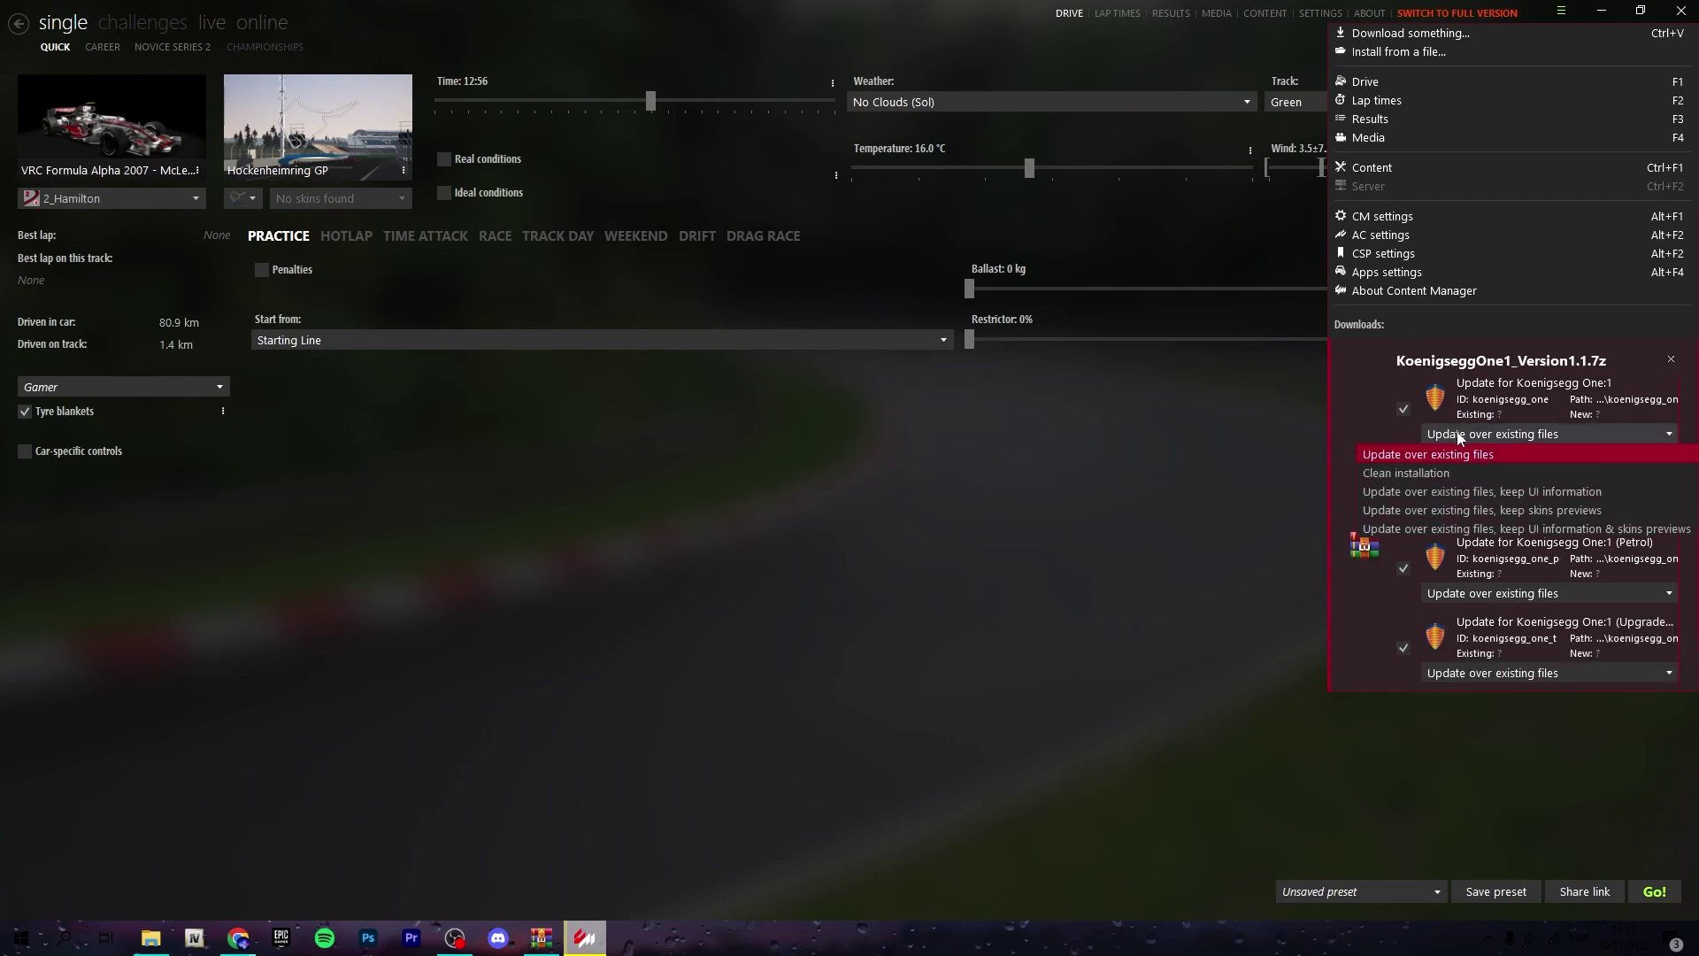
click(1459, 438)
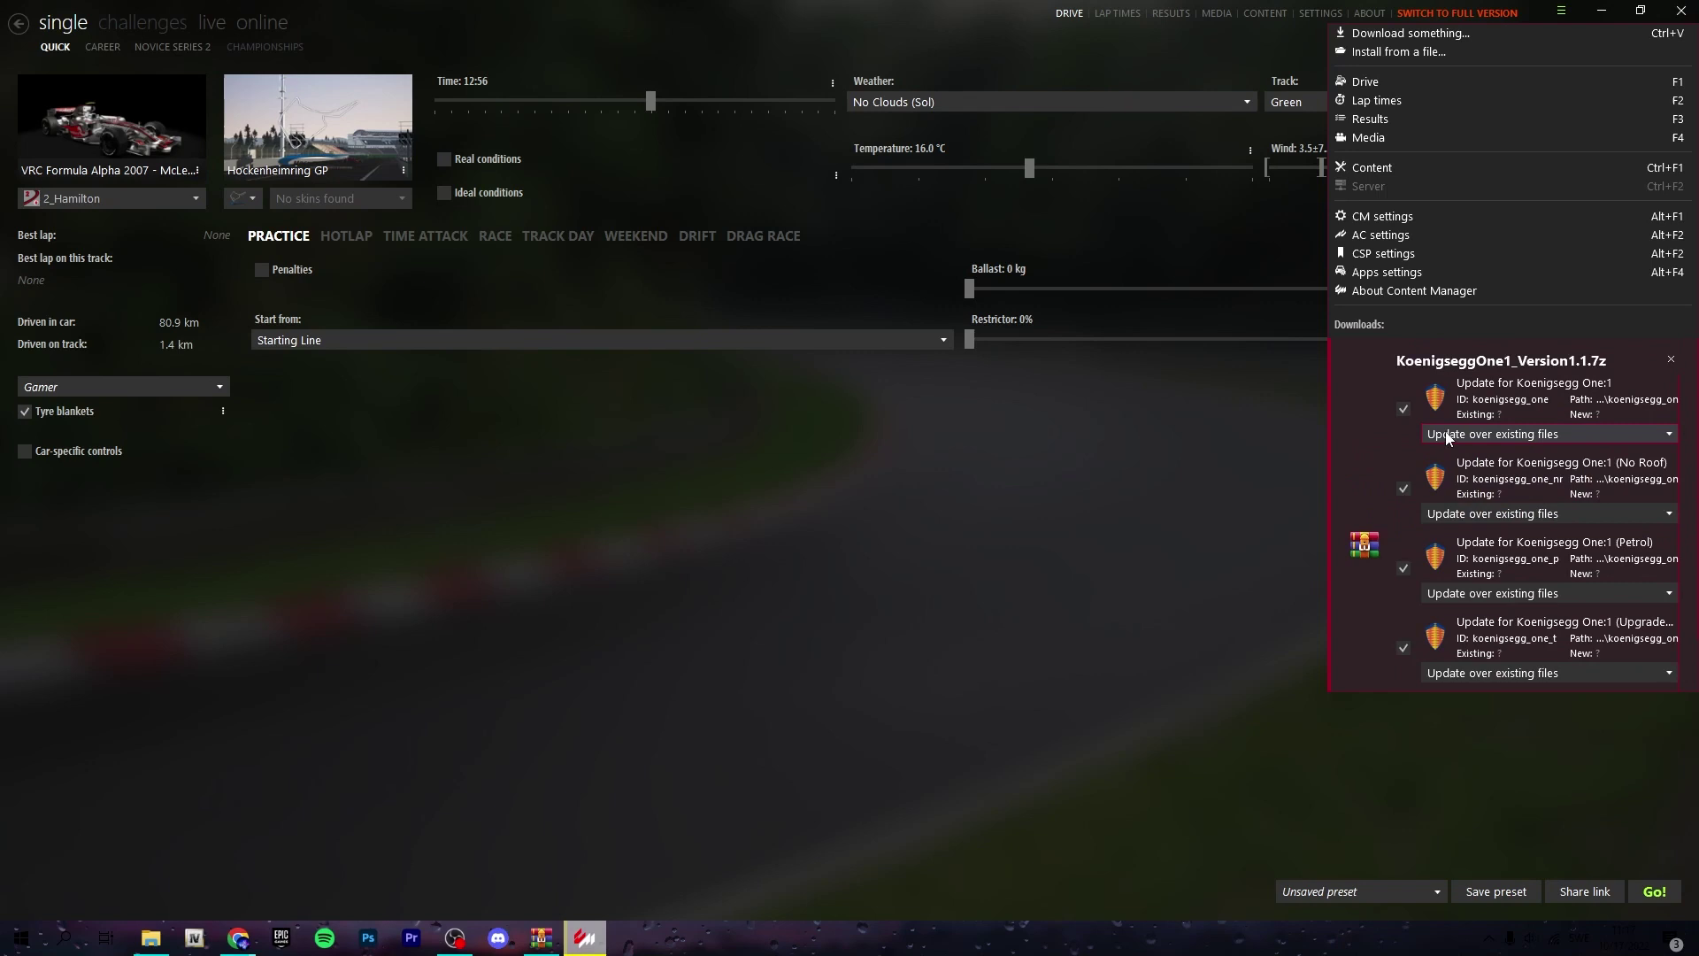
scroll(1467, 422, down, 1)
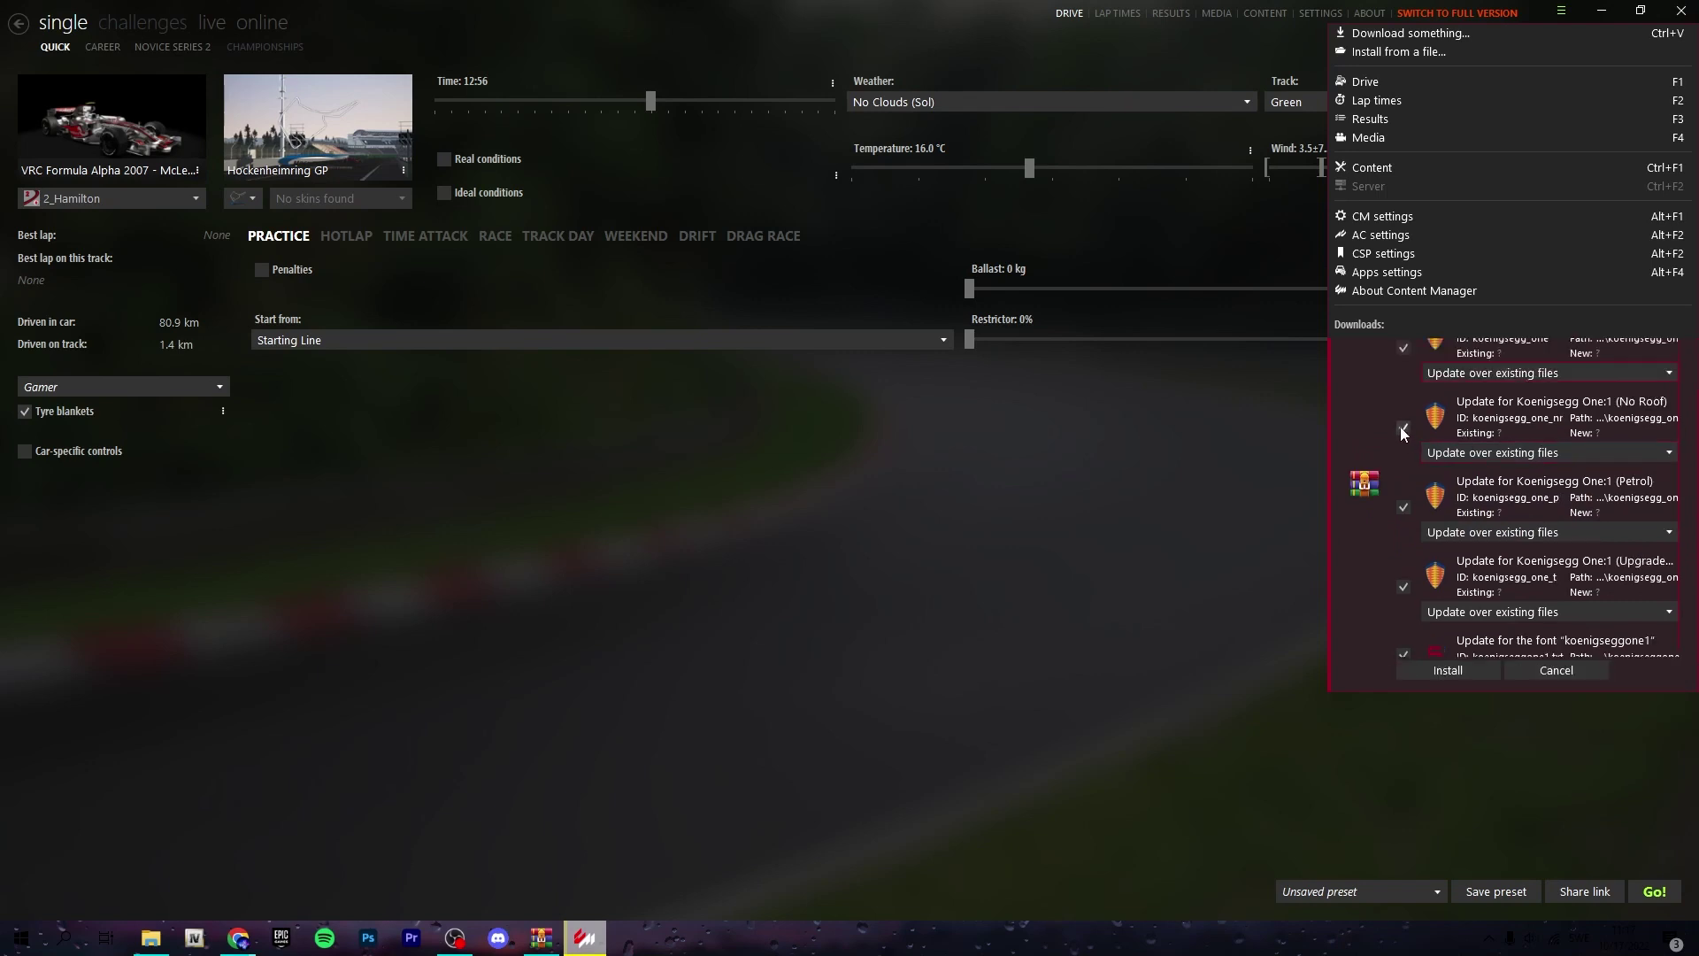
scroll(1404, 432, up, 1)
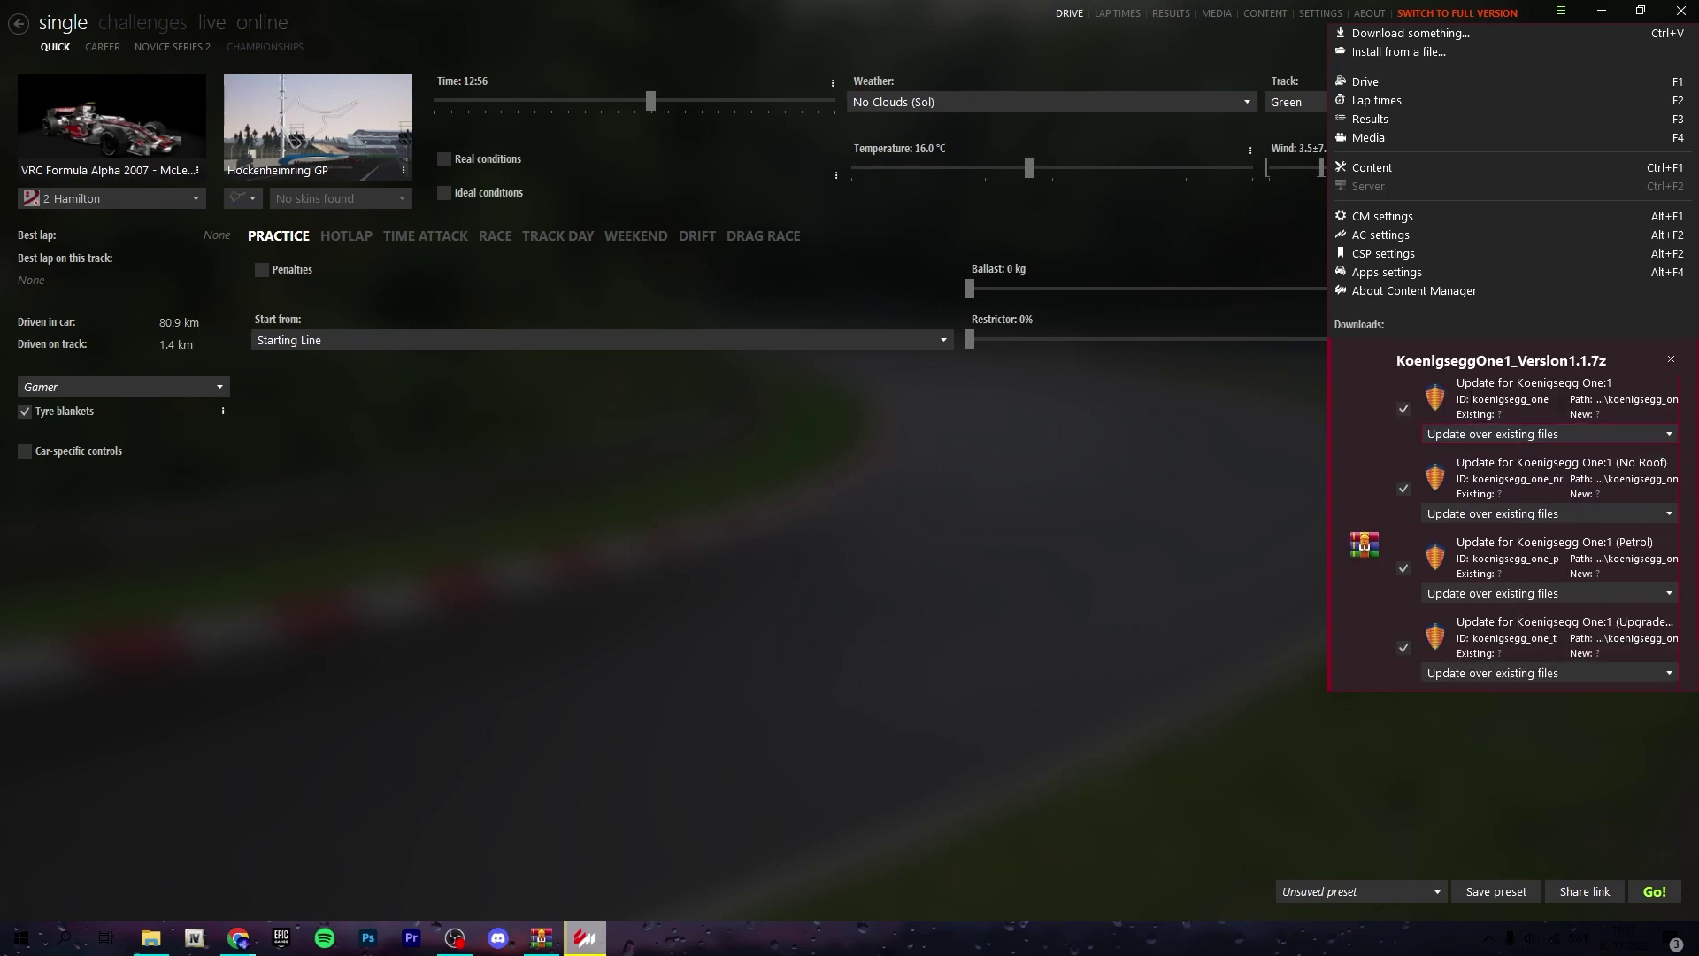
scroll(1467, 424, down, 1)
scroll(1467, 425, up, 1)
scroll(1528, 415, down, 1)
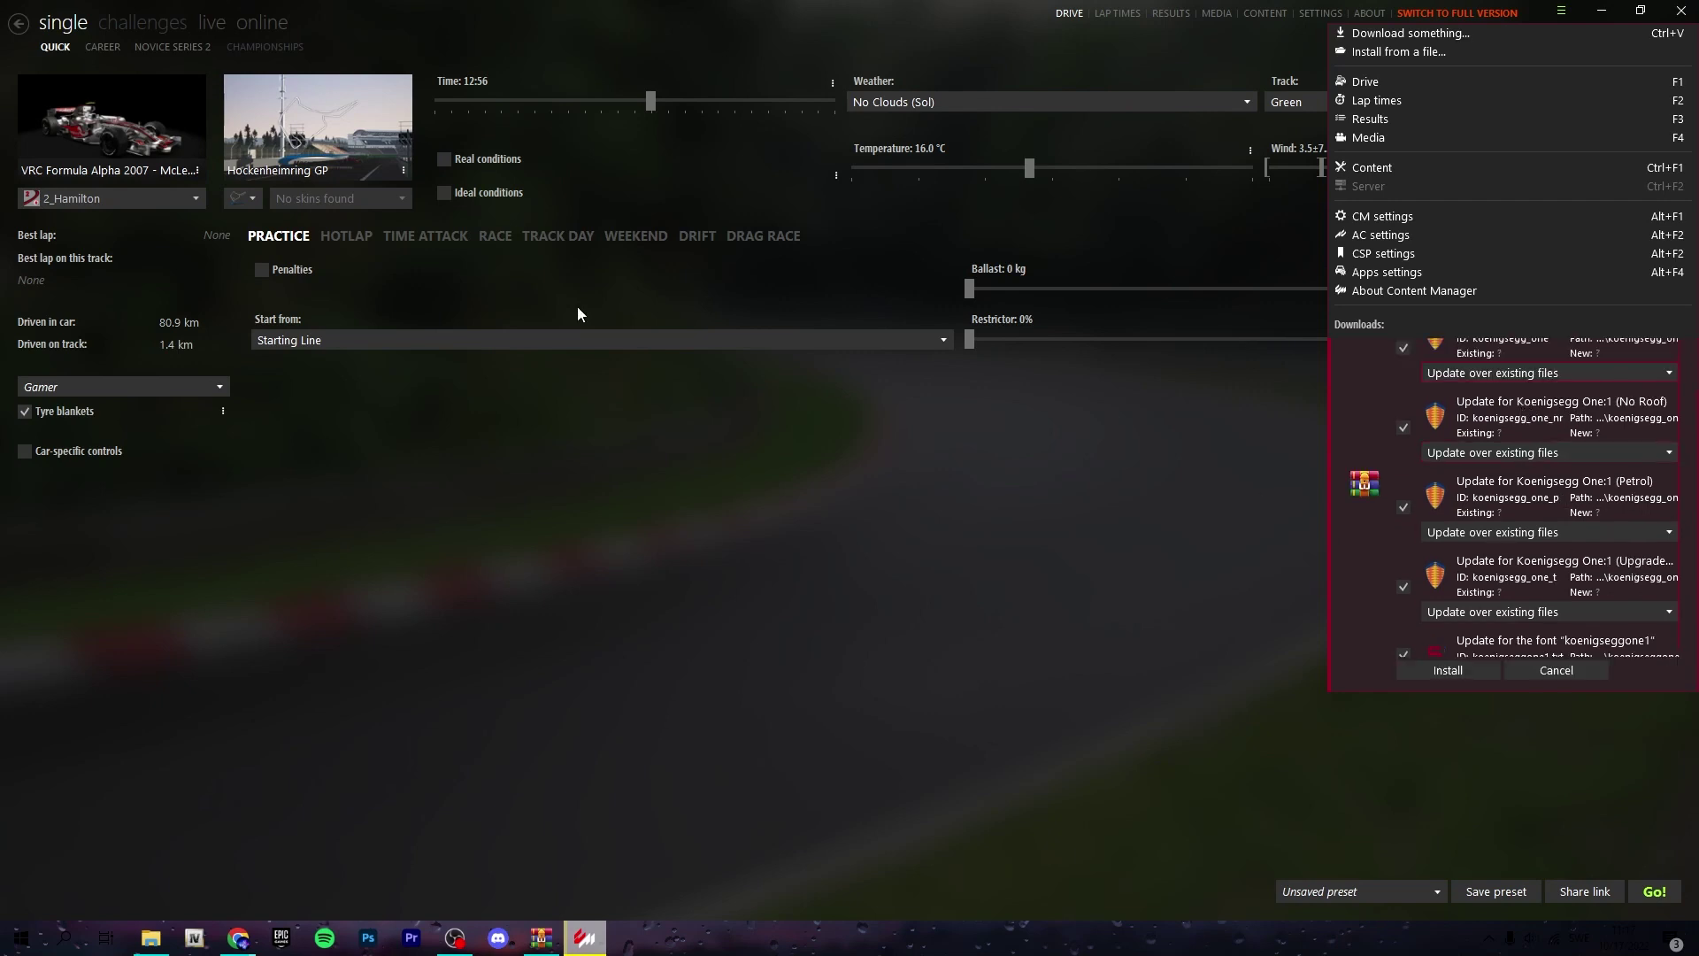
Close the car chooser unchanged, refocus Content Manager, and reopen the downloads list
click(796, 531)
click(109, 126)
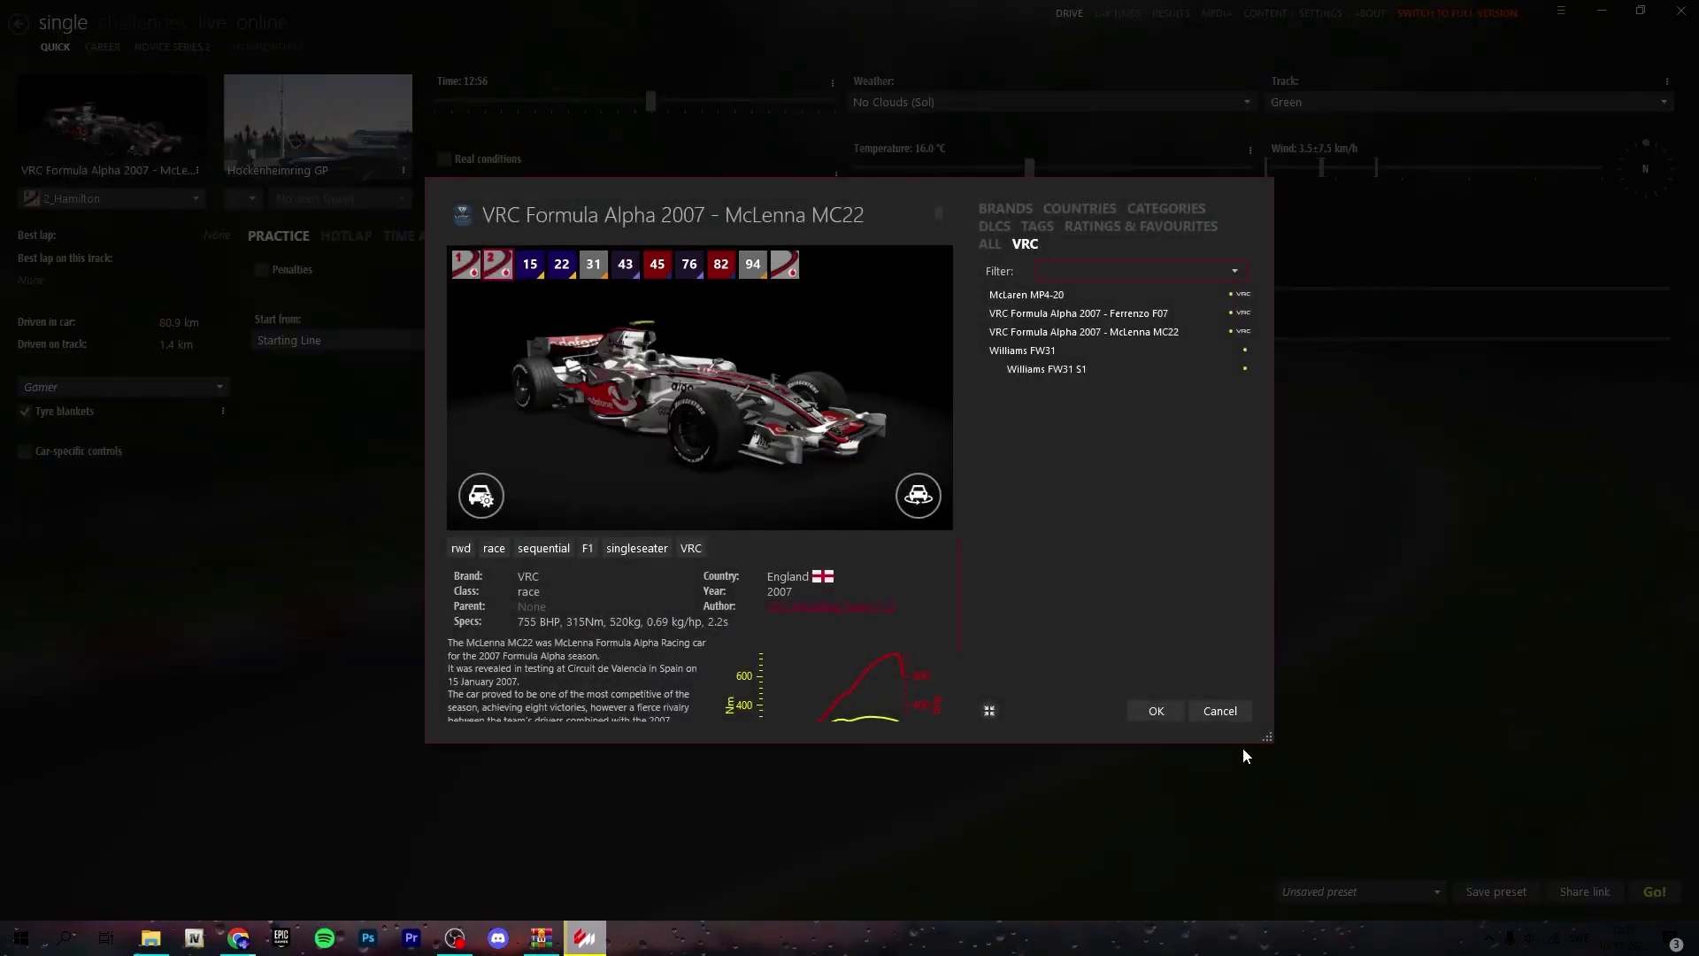
click(1220, 709)
click(585, 938)
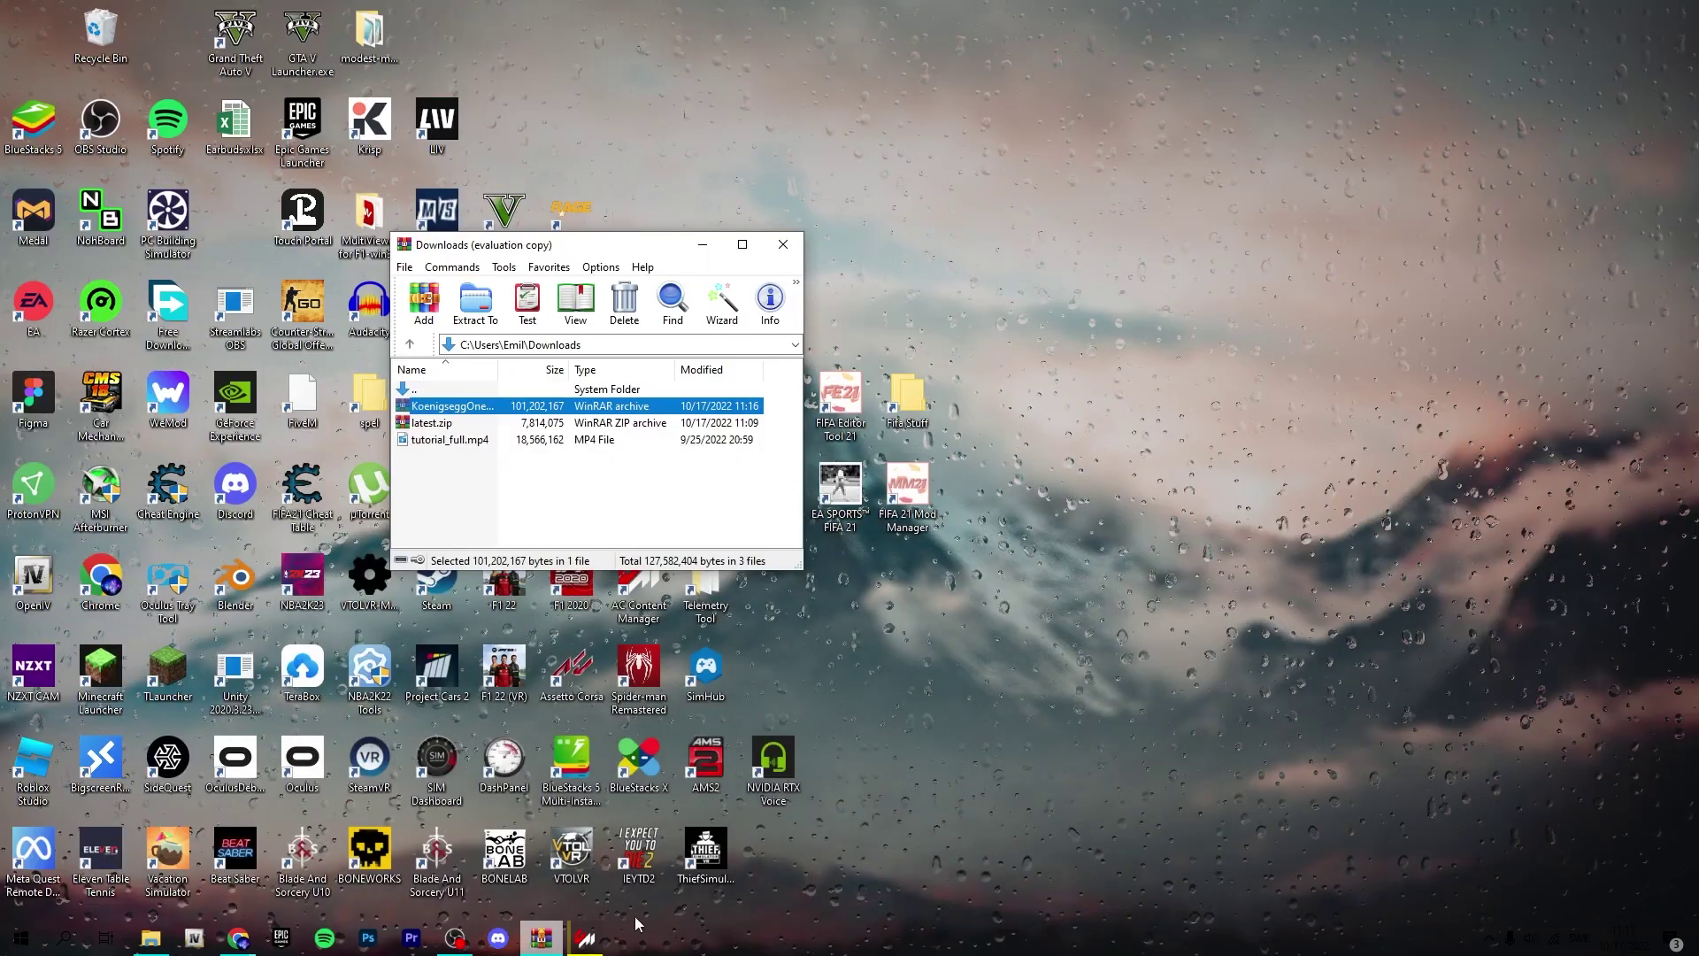
click(586, 939)
click(1561, 27)
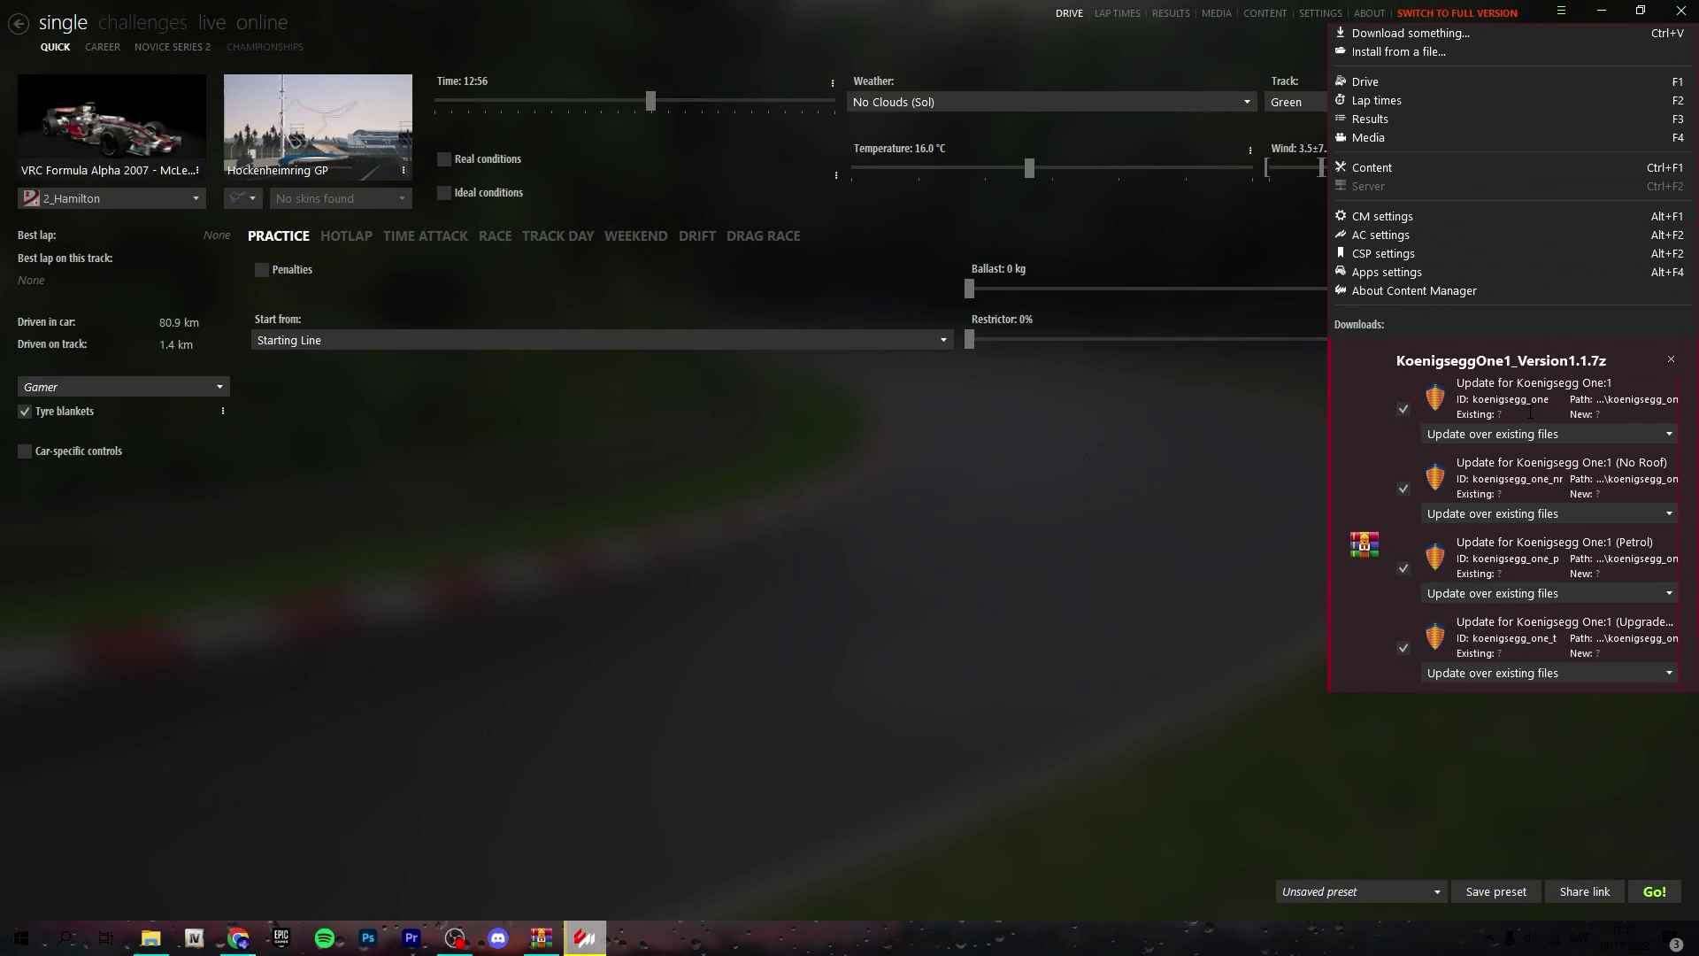
scroll(1526, 493, down, 2)
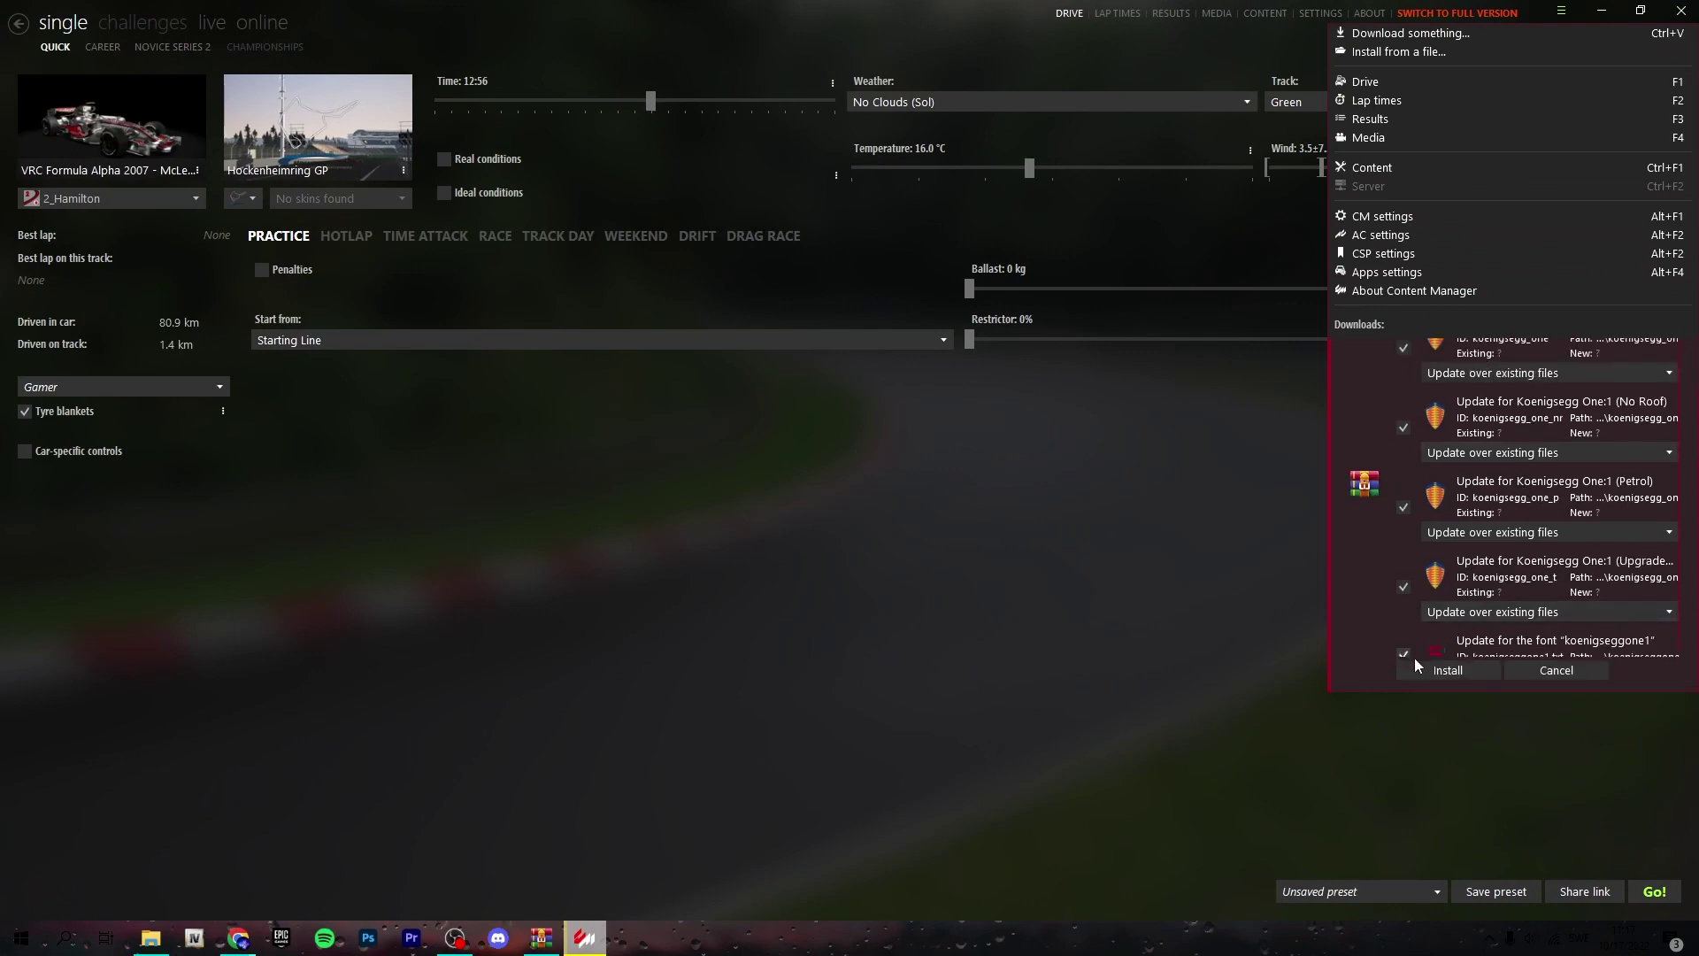
Install the KoenigseggOne1_Version1.1 archive and remove the completed download from the list
click(1438, 672)
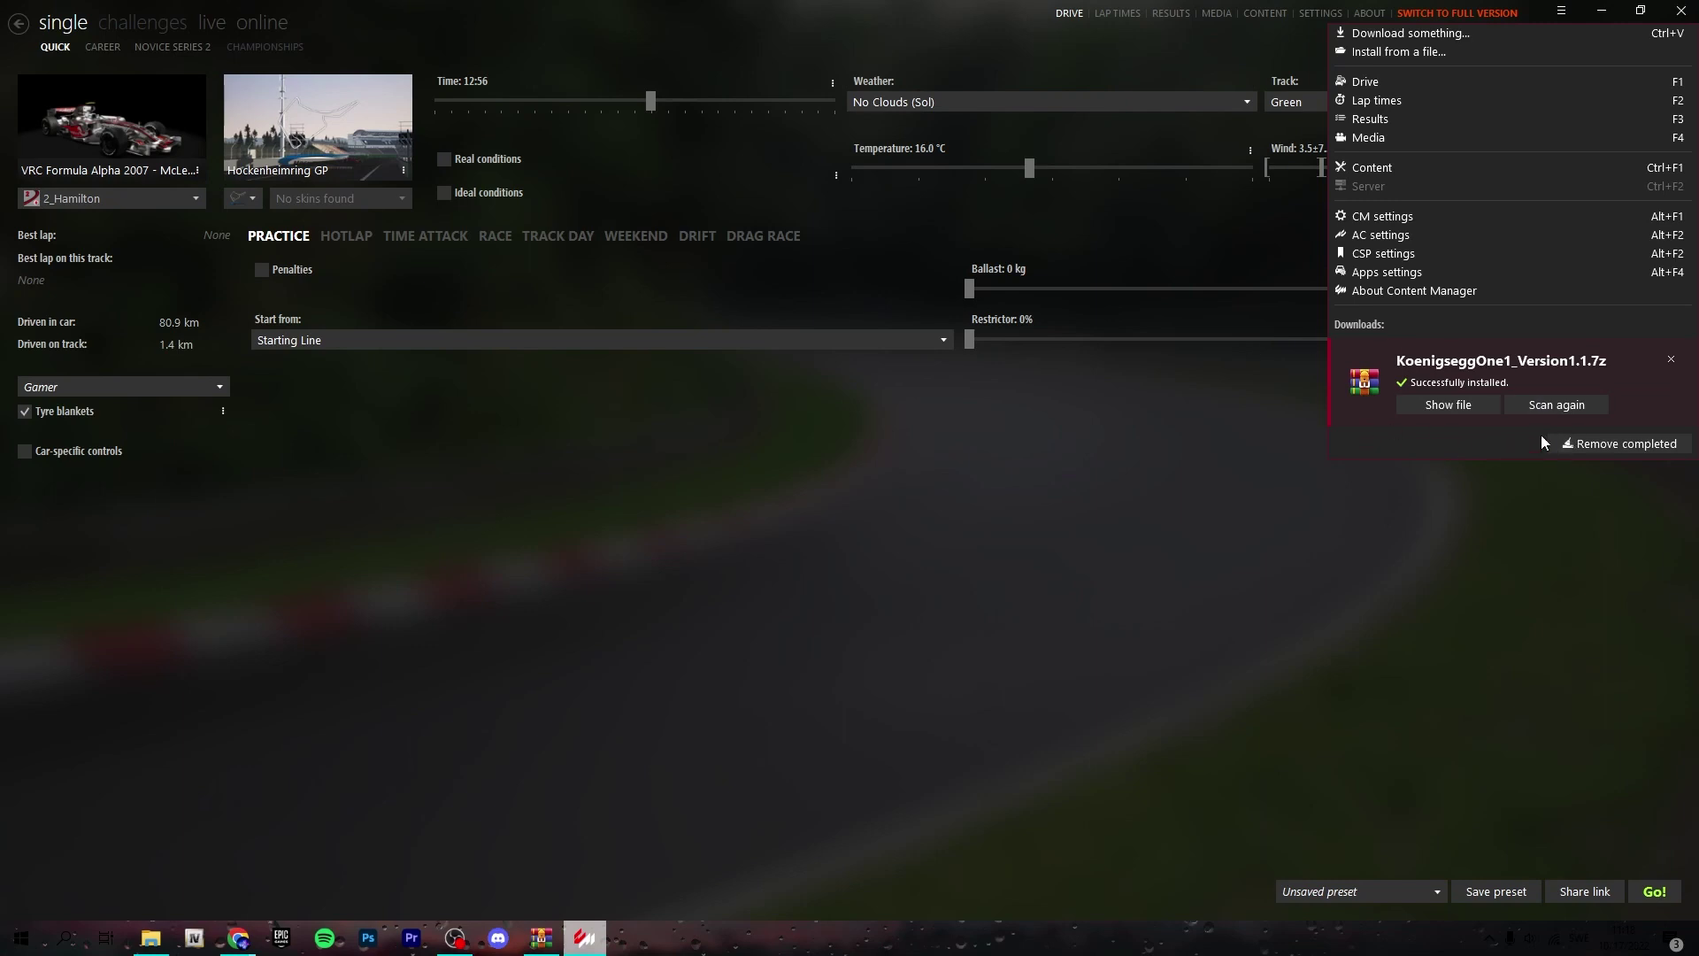
click(1606, 443)
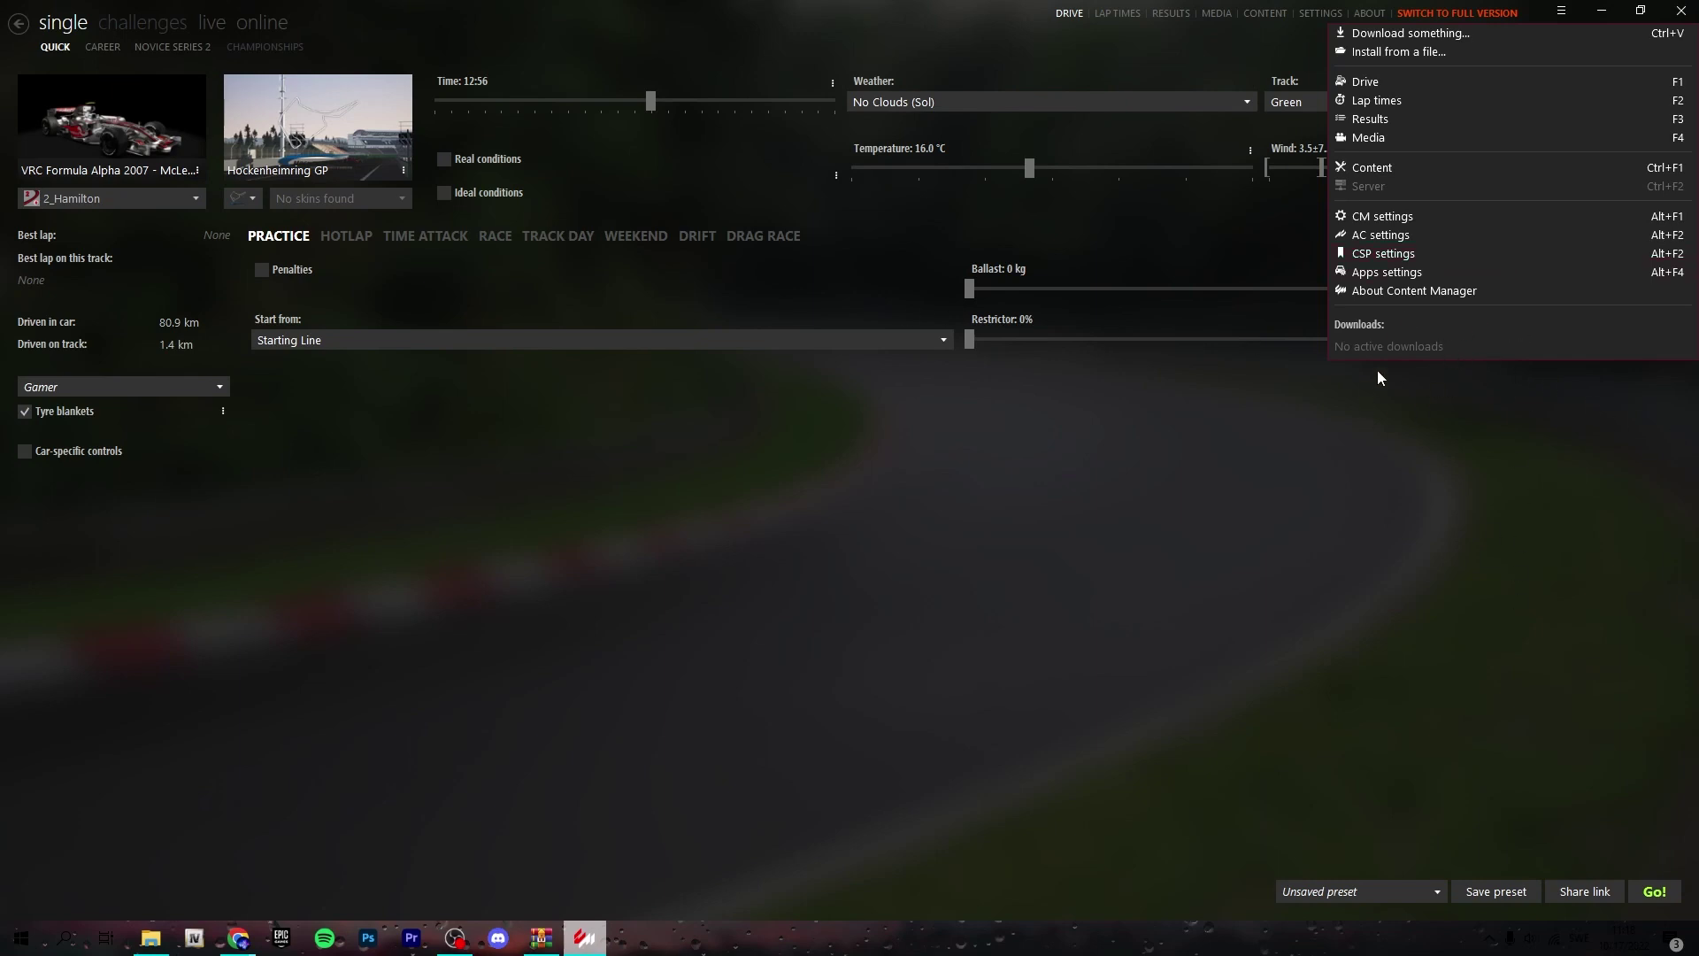
Show ALL cars in the car chooser, filter by 'koenigsegg one', and pick Koenigsegg One:1
click(888, 522)
mouse_move(112, 123)
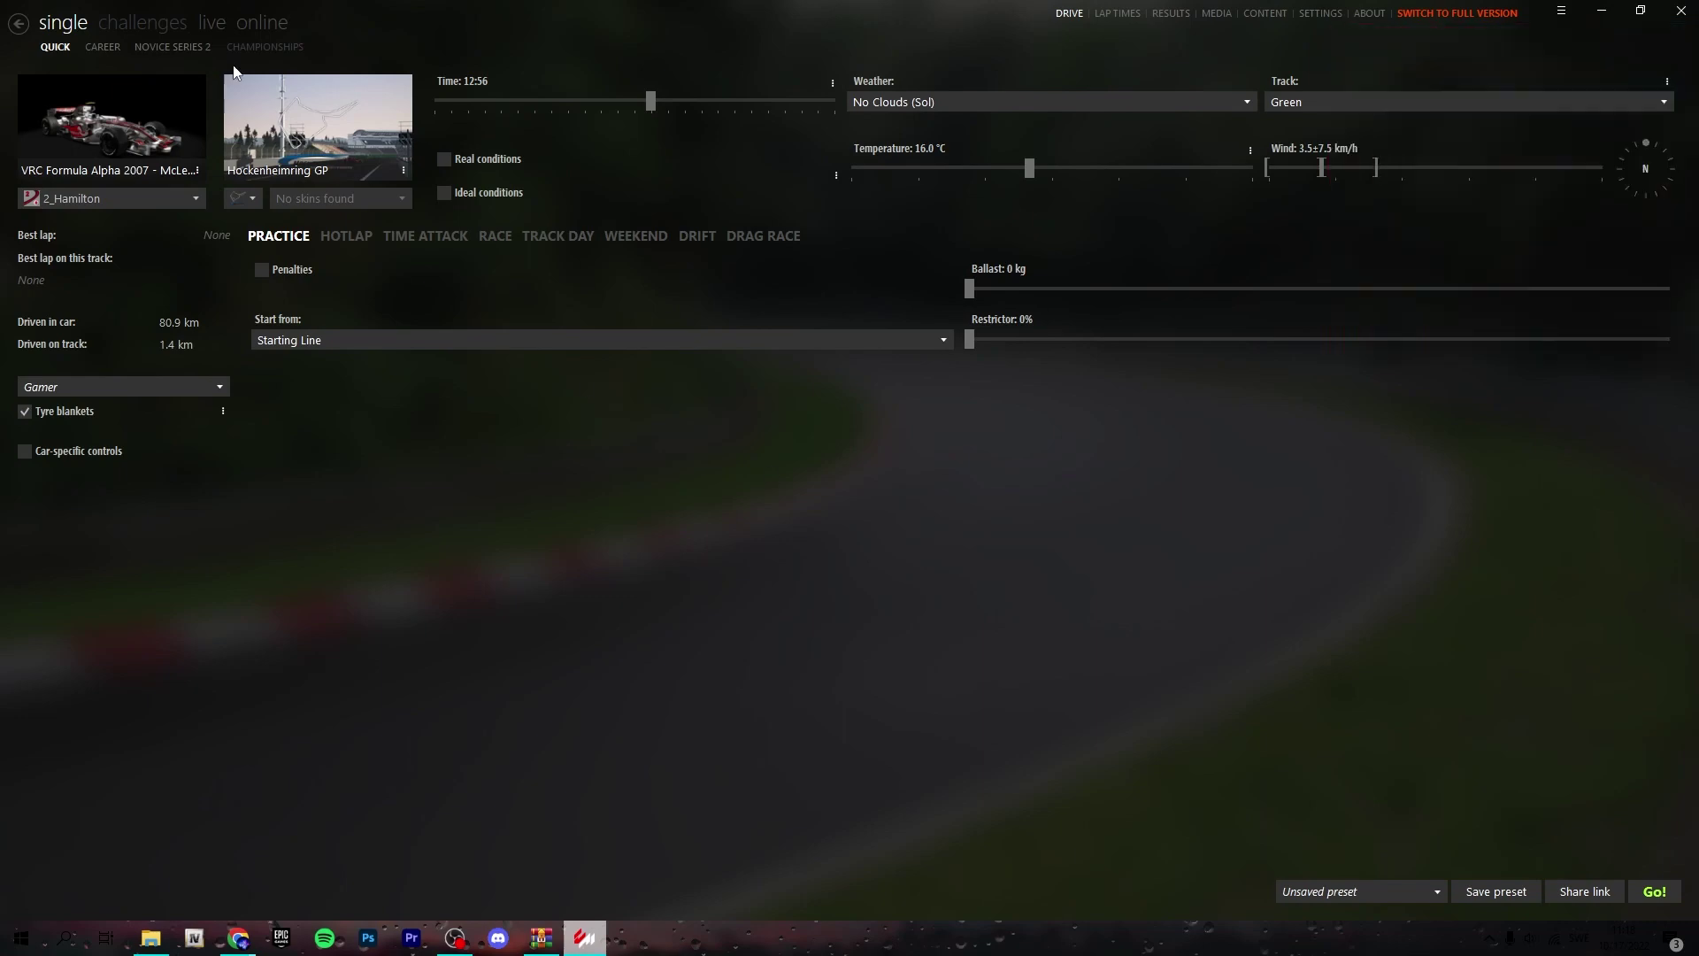
click(89, 127)
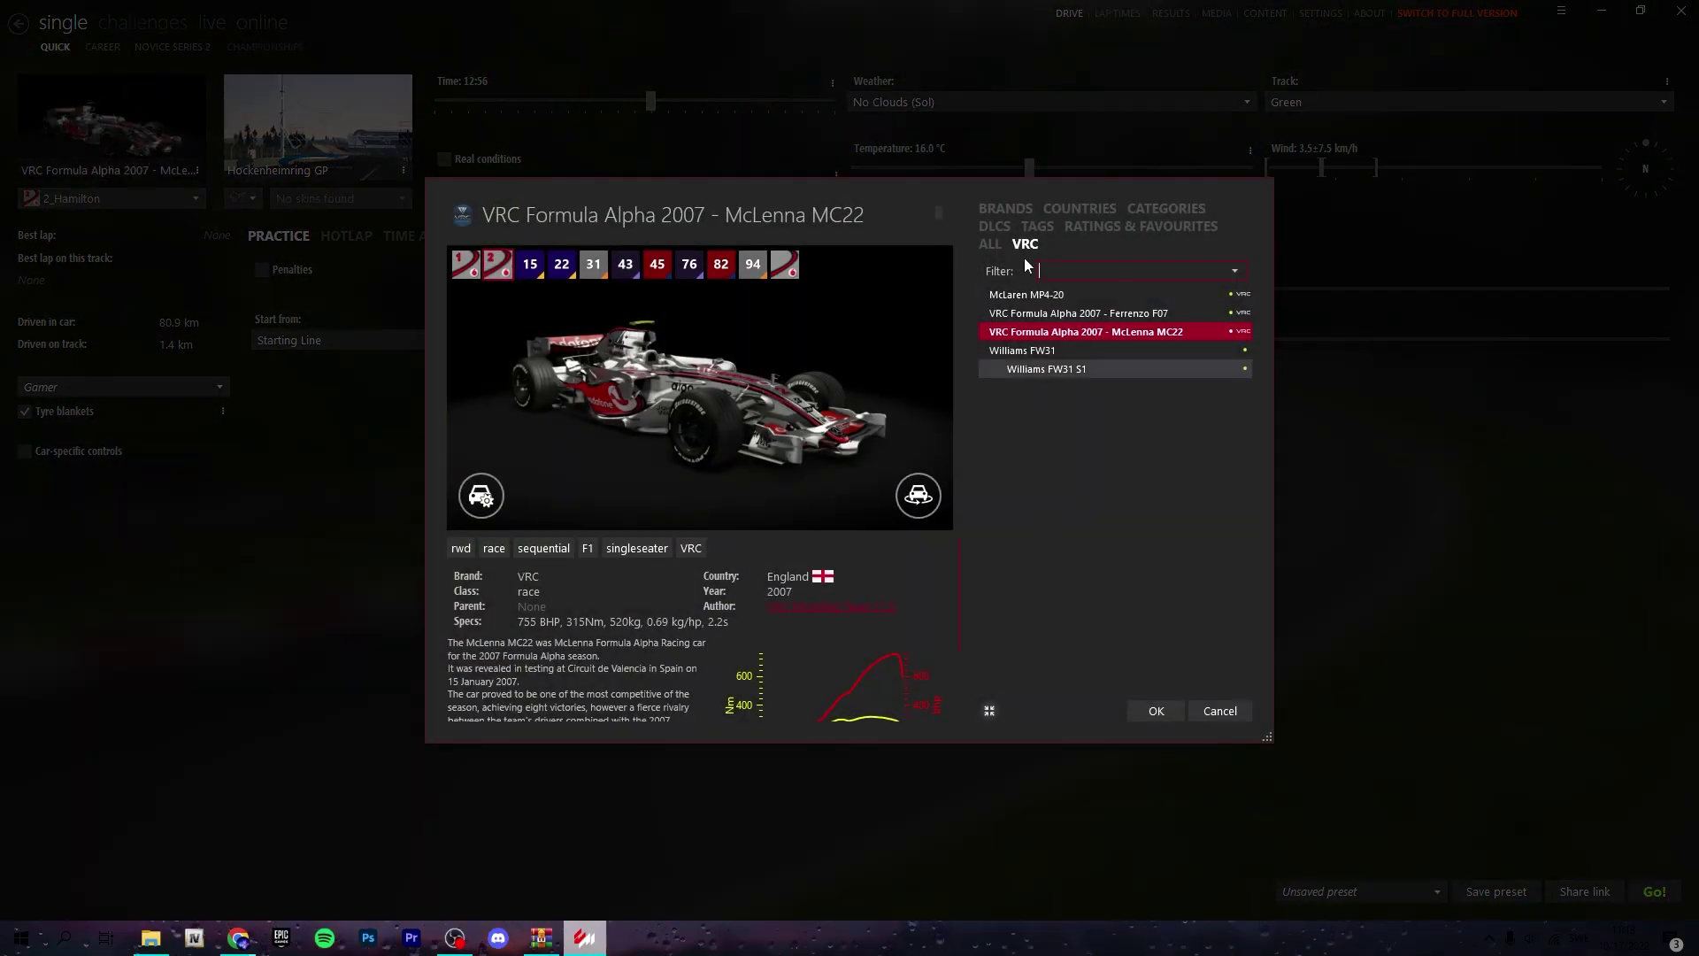
click(1004, 207)
scroll(1126, 469, up, 5)
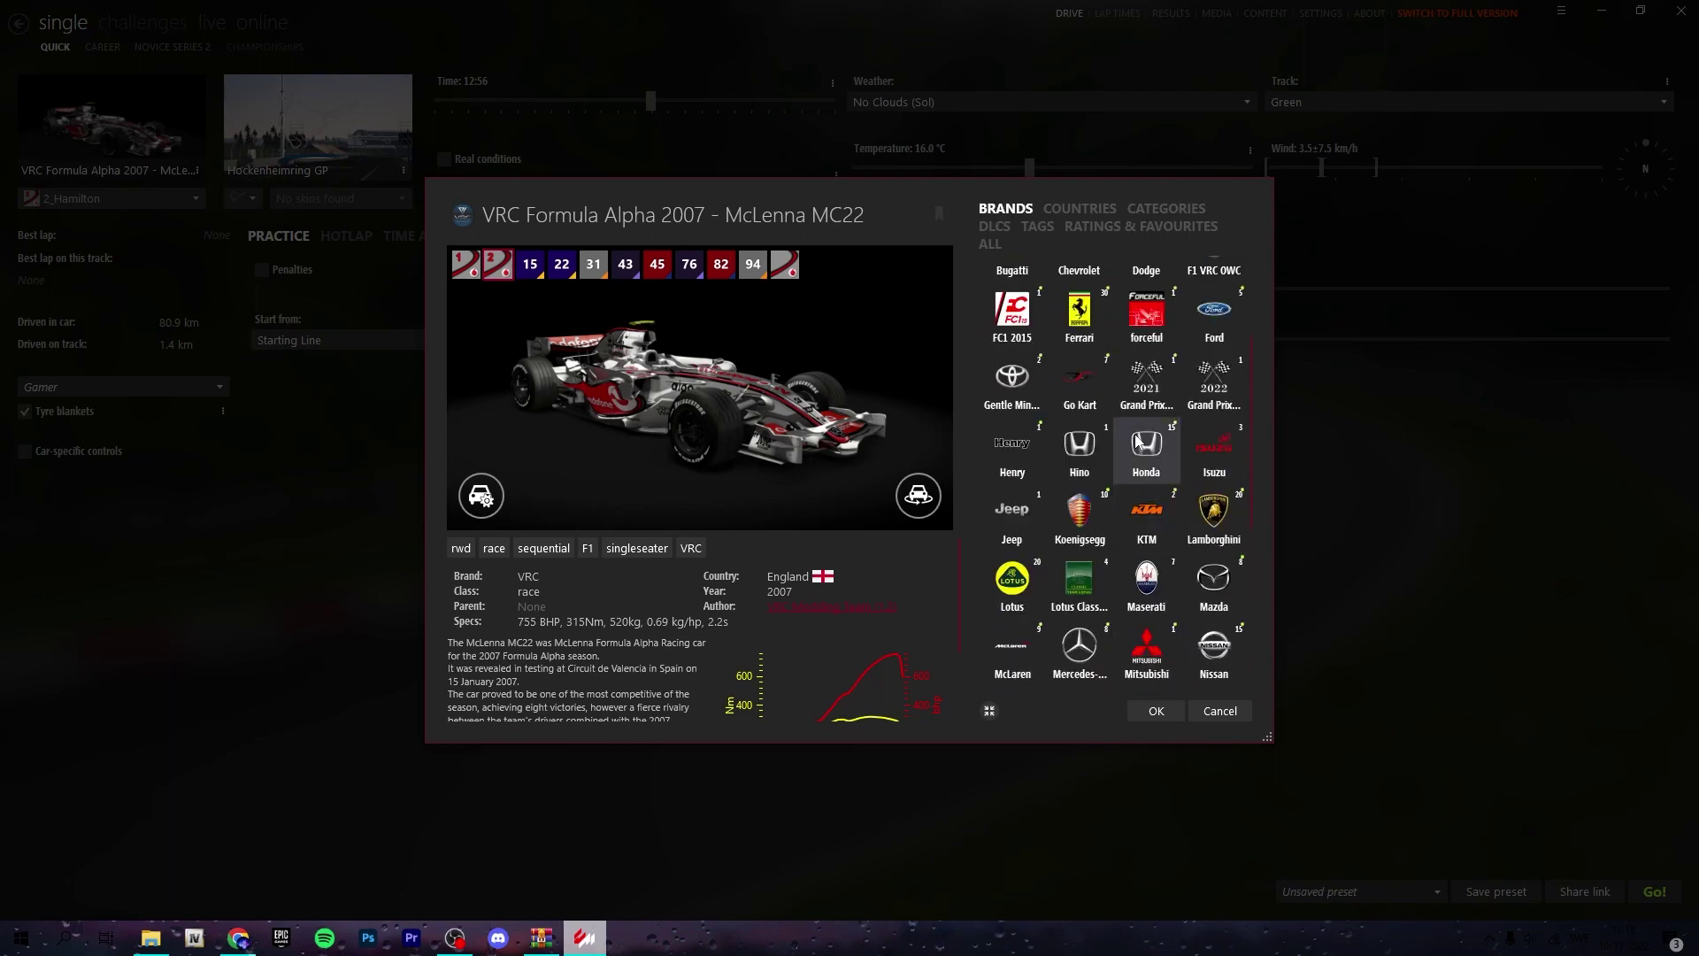
scroll(1126, 438, up, 5)
scroll(1115, 398, up, 3)
click(992, 244)
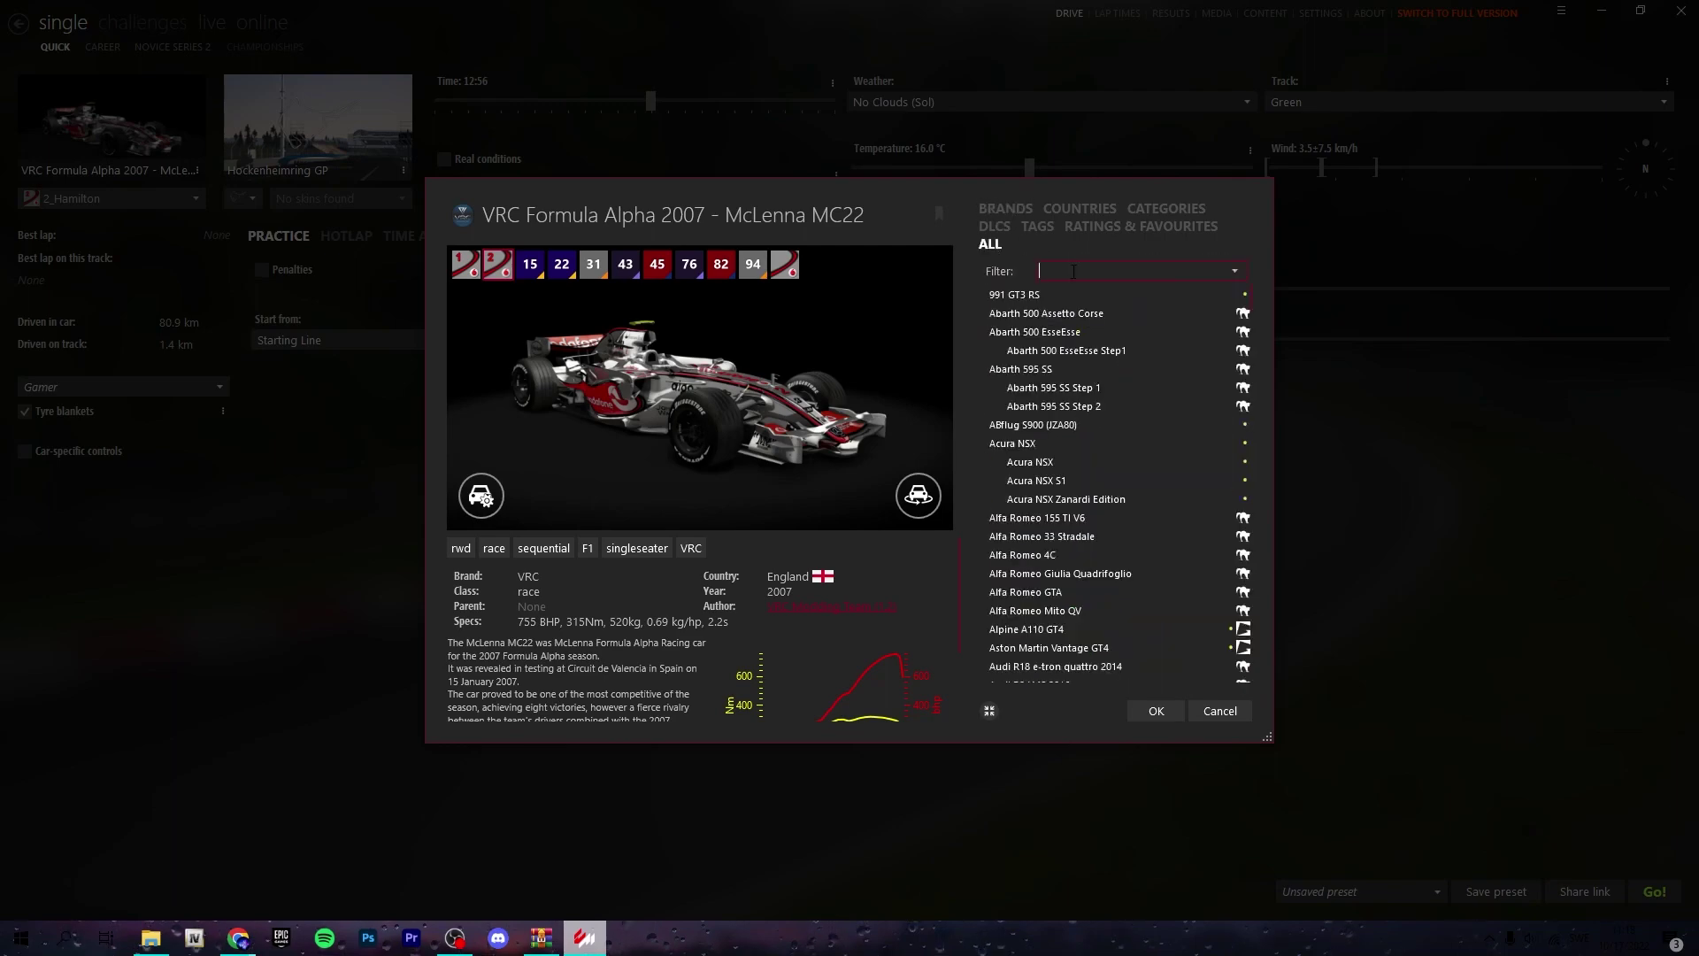
click(1070, 271)
text(koenigs)
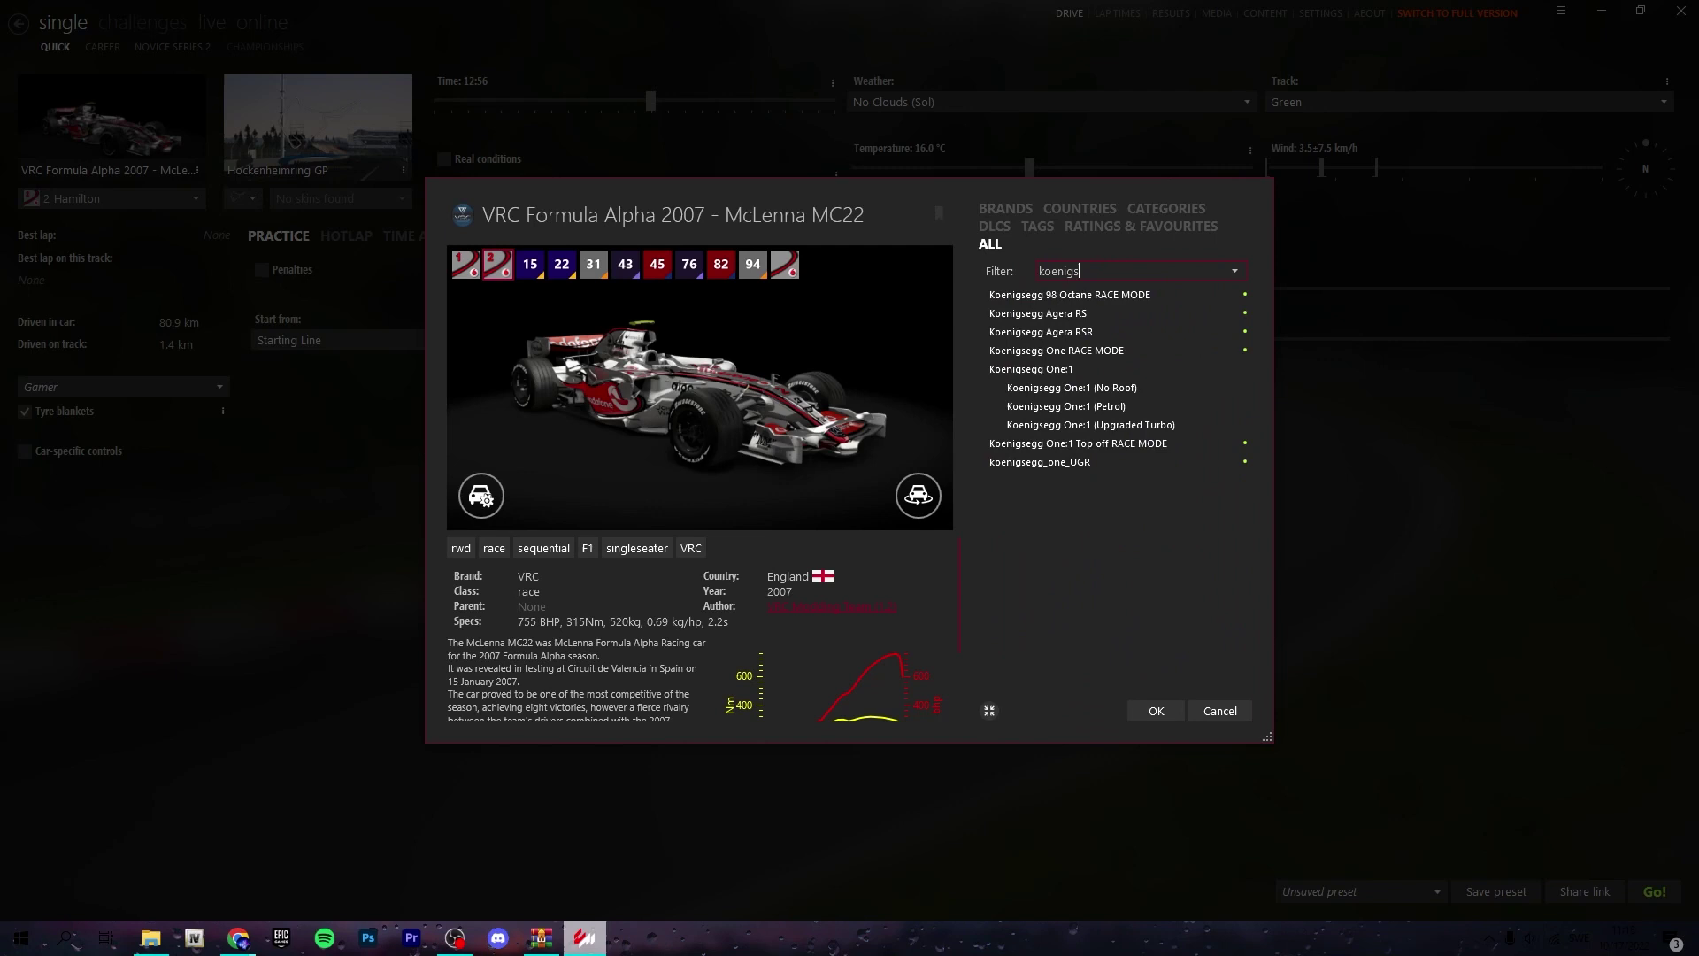
text(eeg)
key(BackSpace)
text(one)
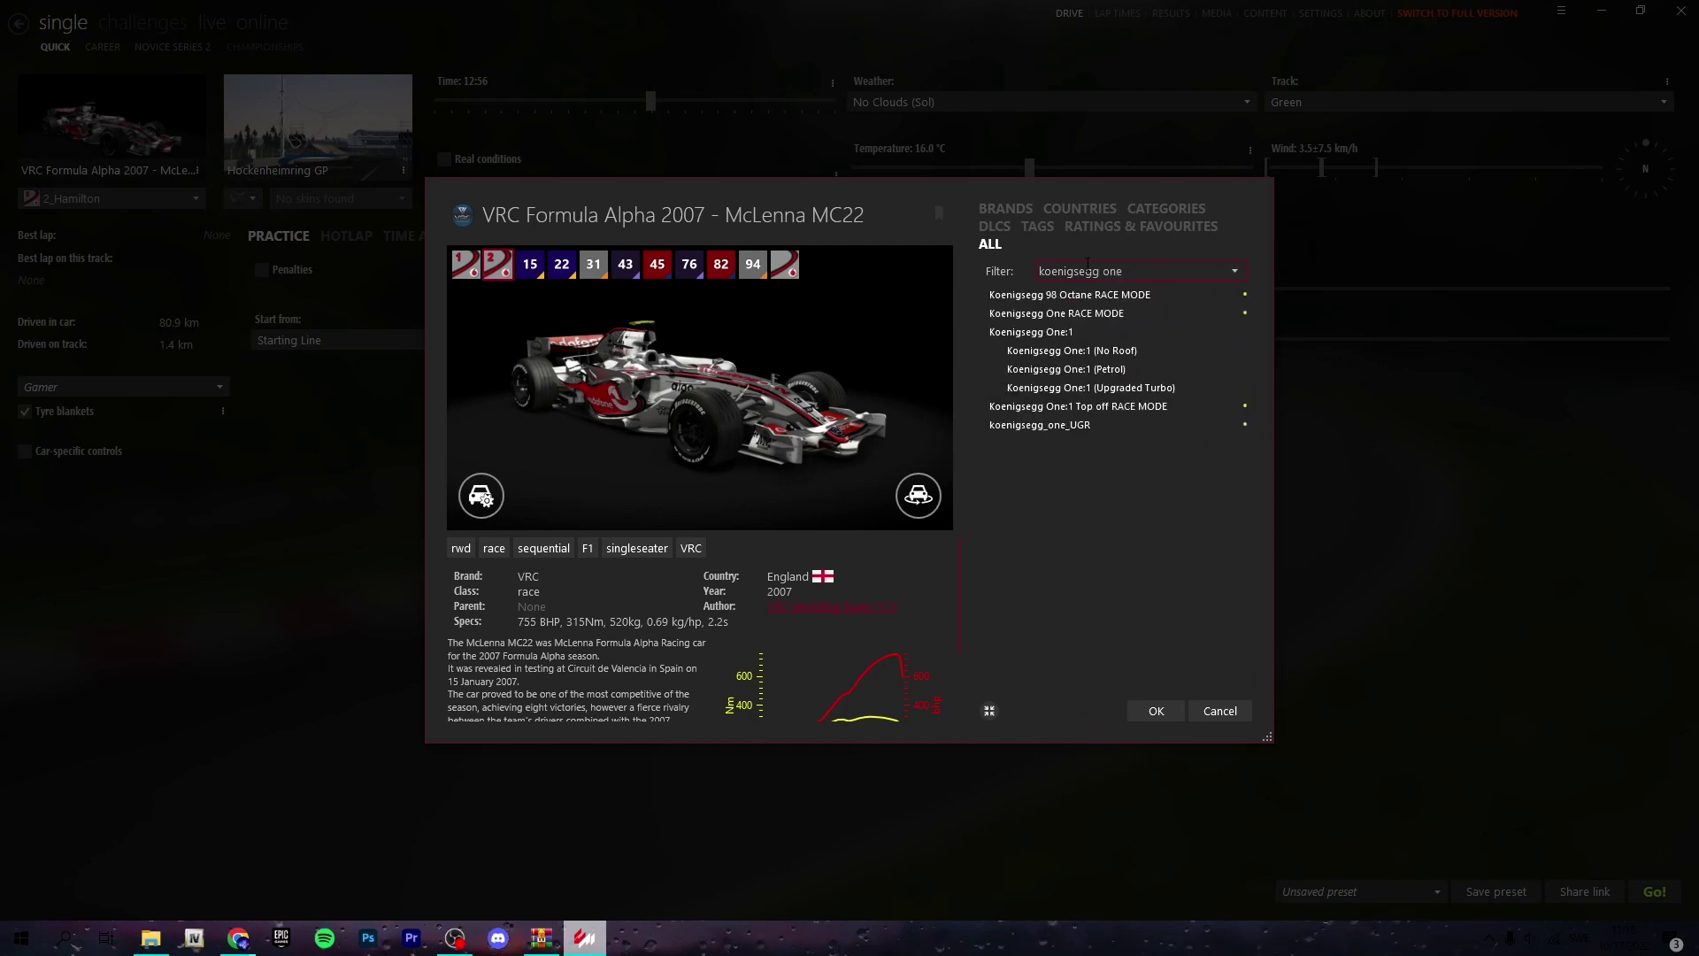
click(1032, 331)
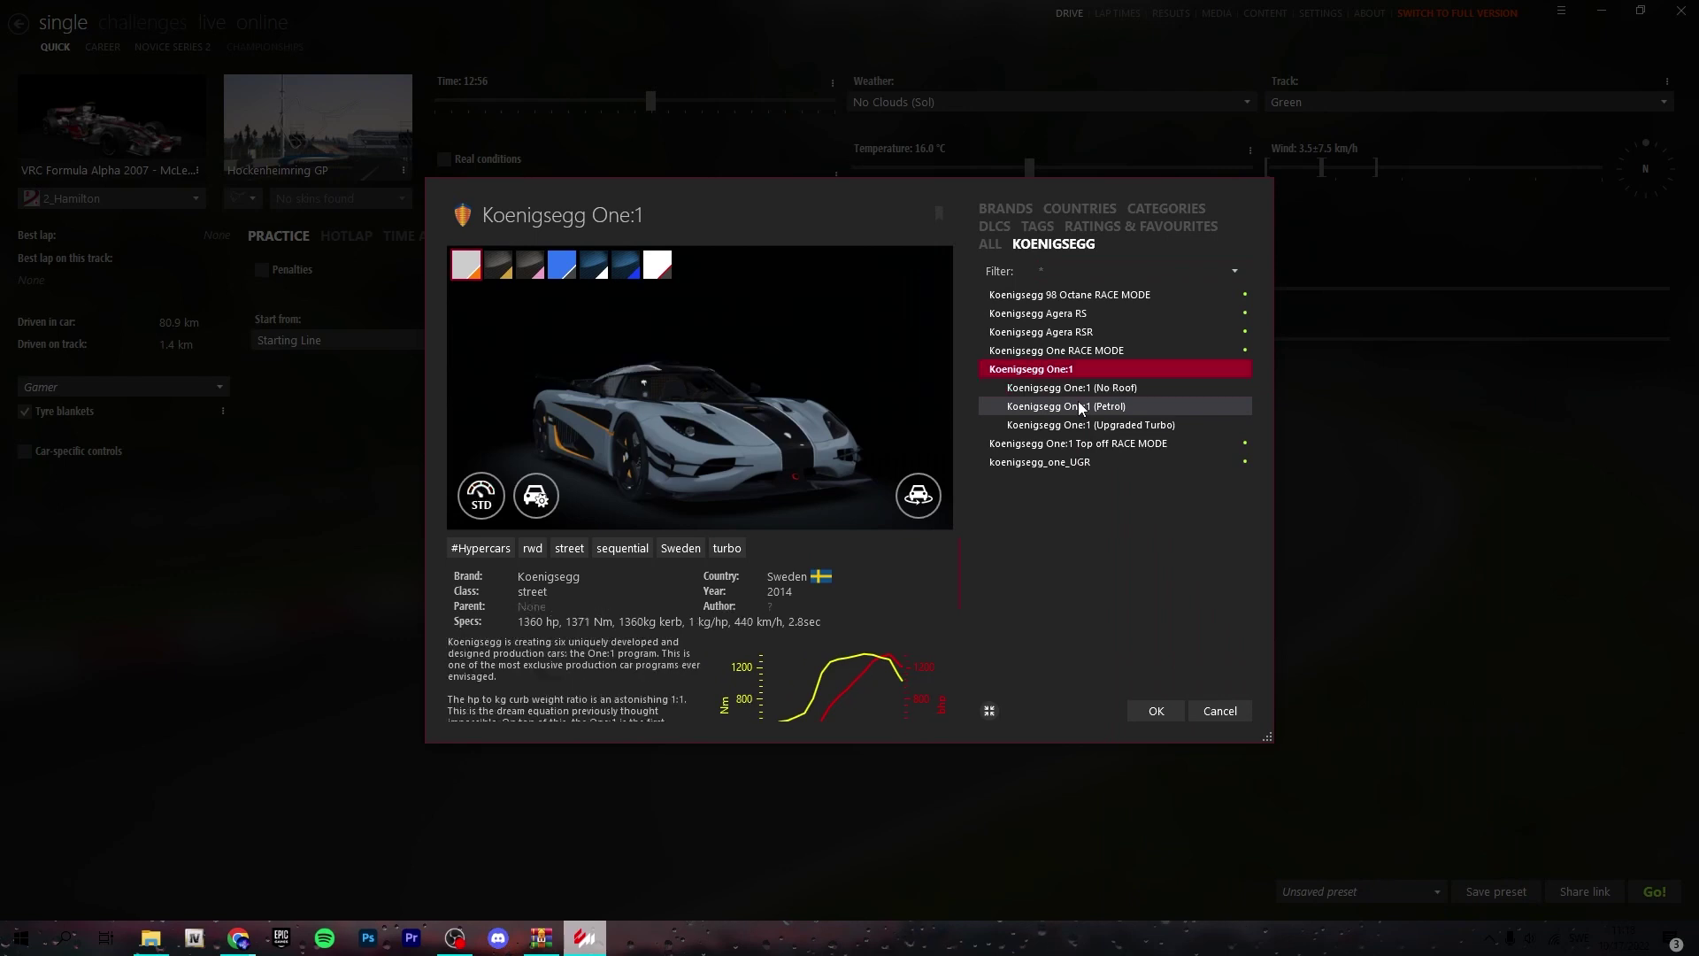
Preview the No Roof, Petrol and Upgraded Turbo variants, then select the base Koenigsegg One:1
key(Down)
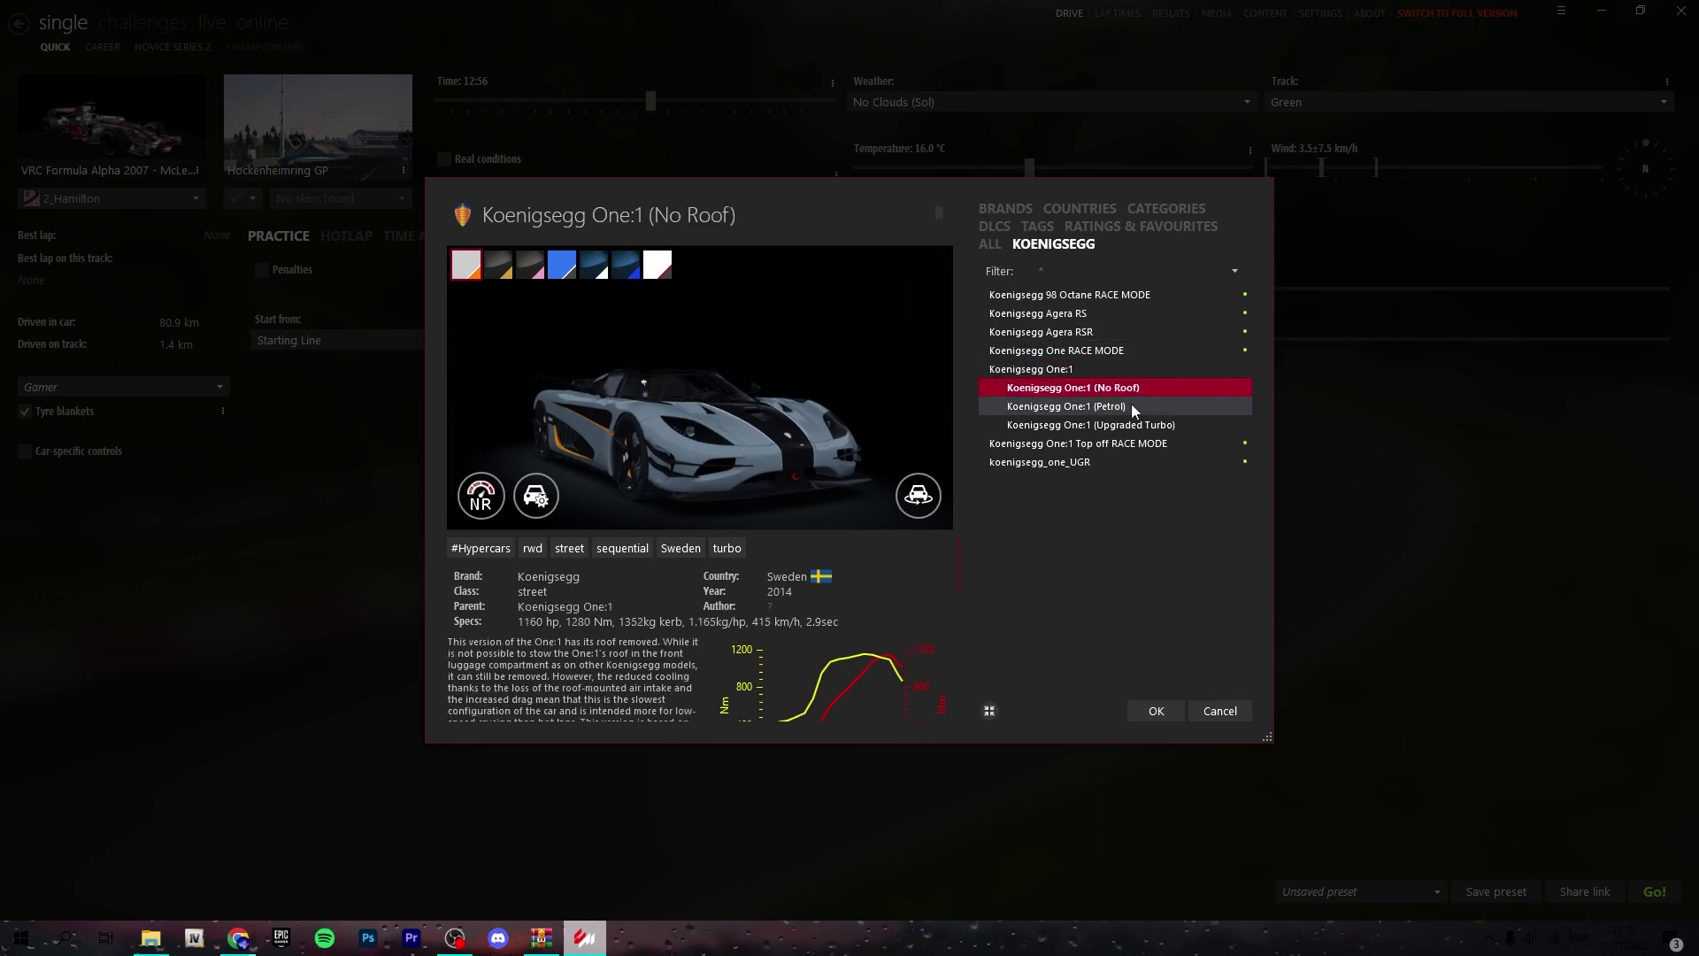
key(Down)
key(Down)
click(1105, 375)
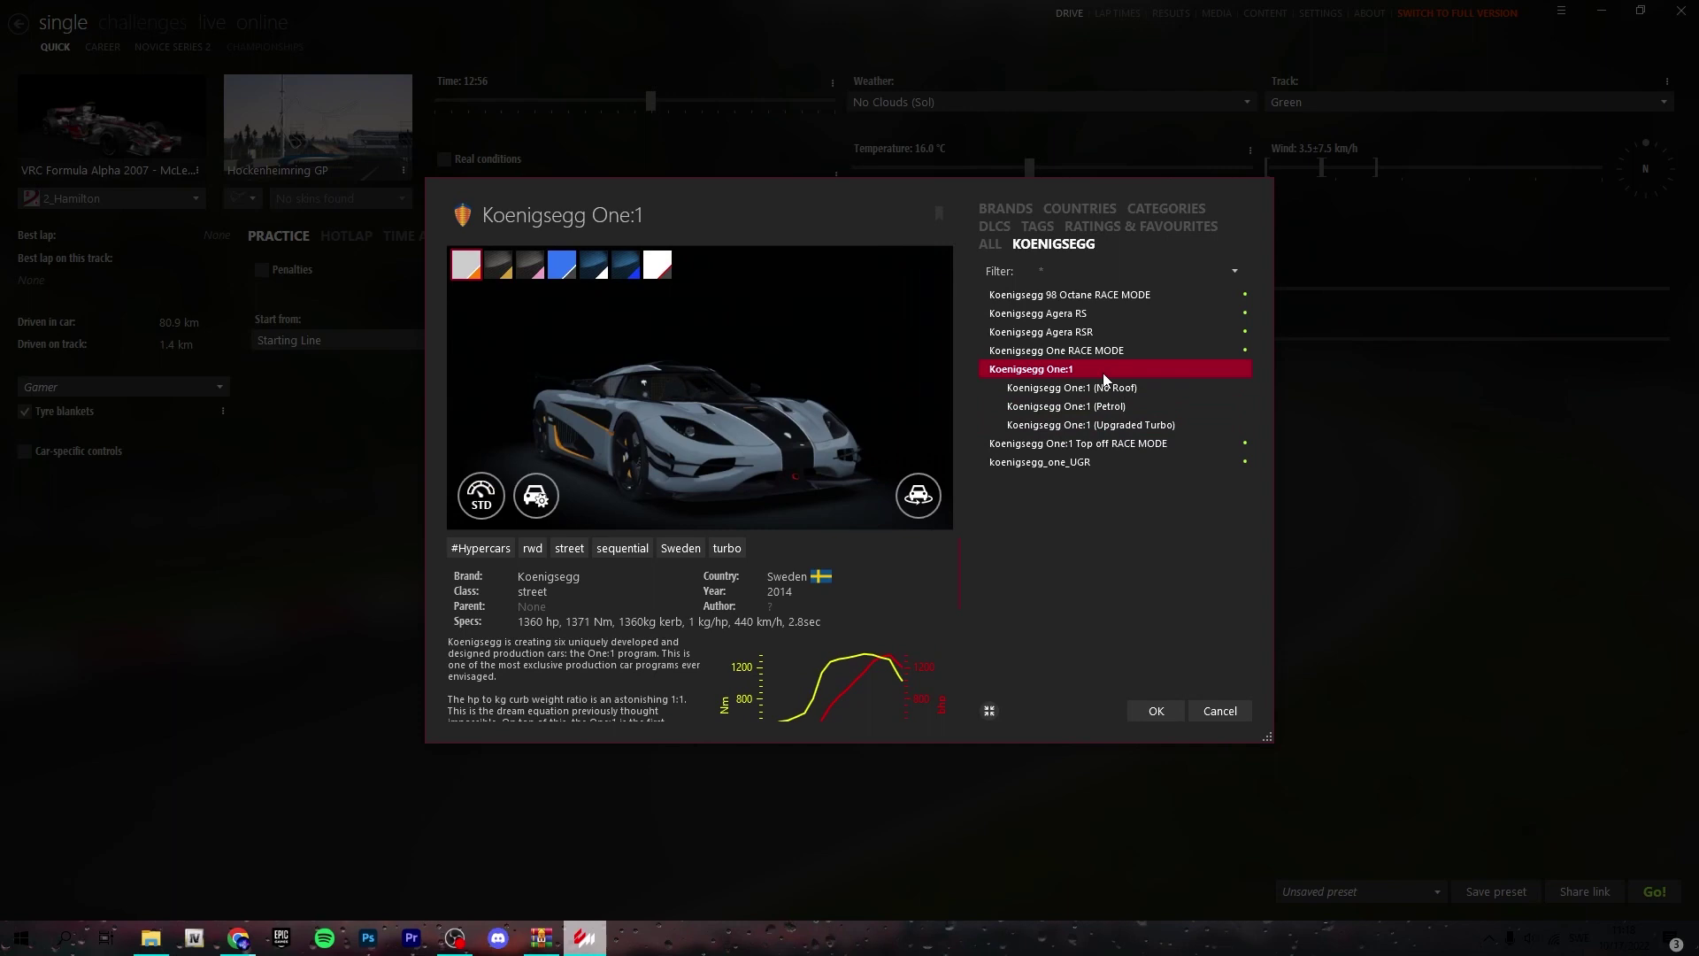
key(Down)
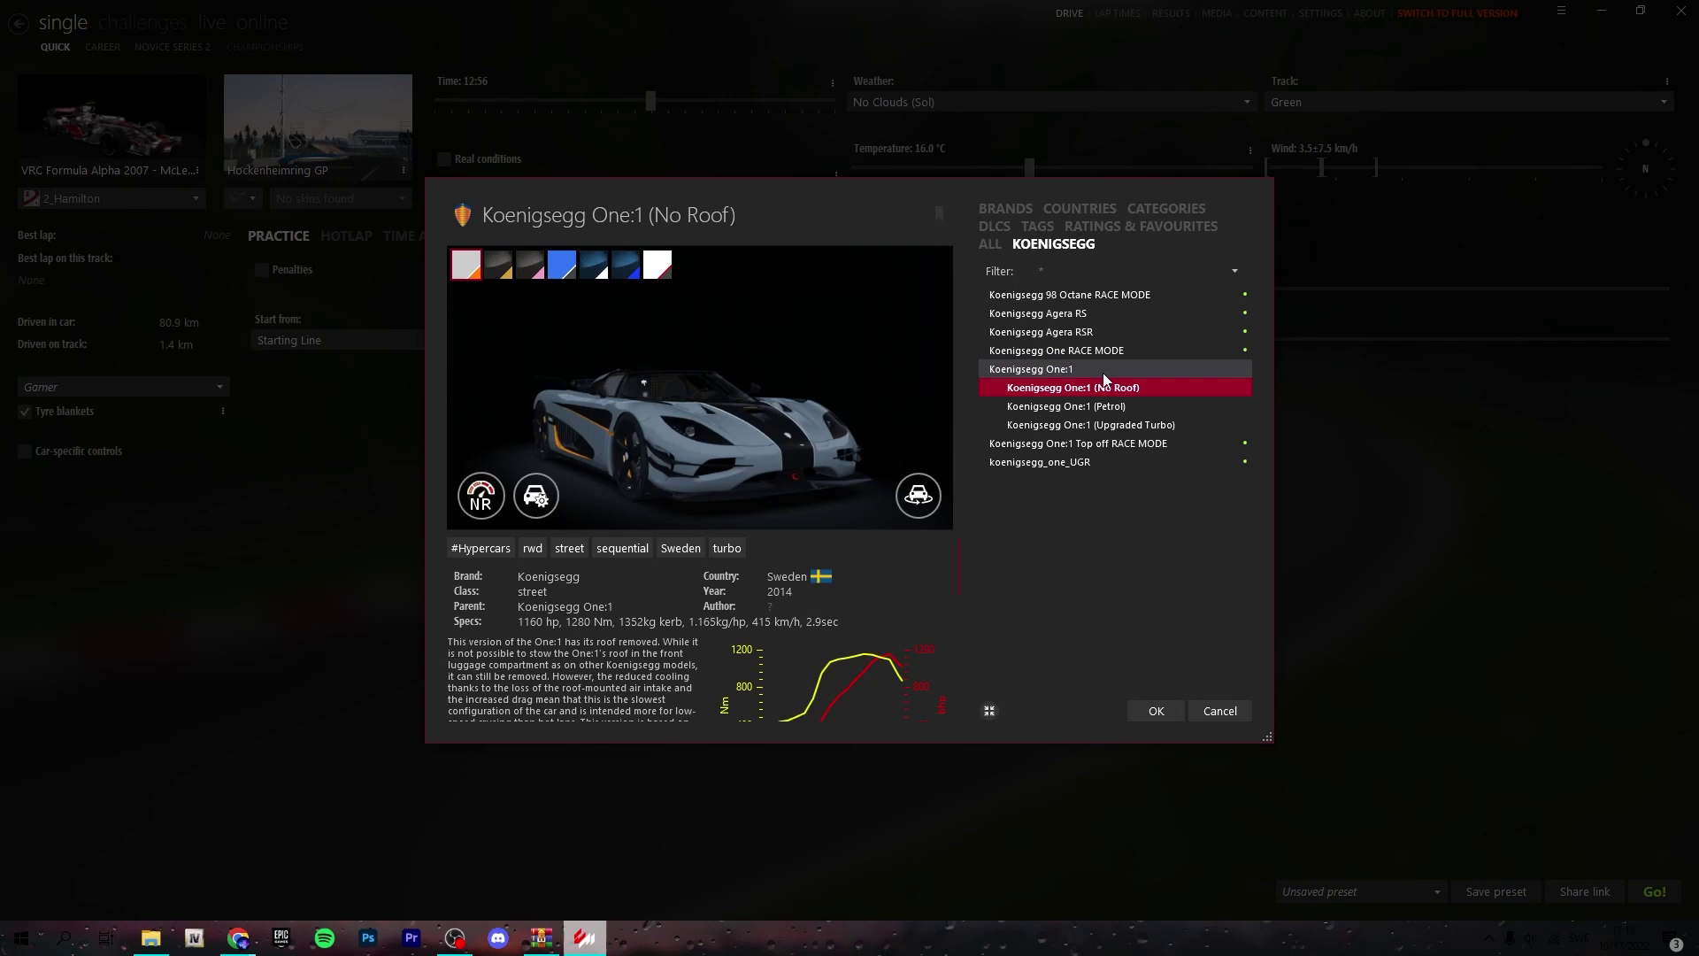
key(Down)
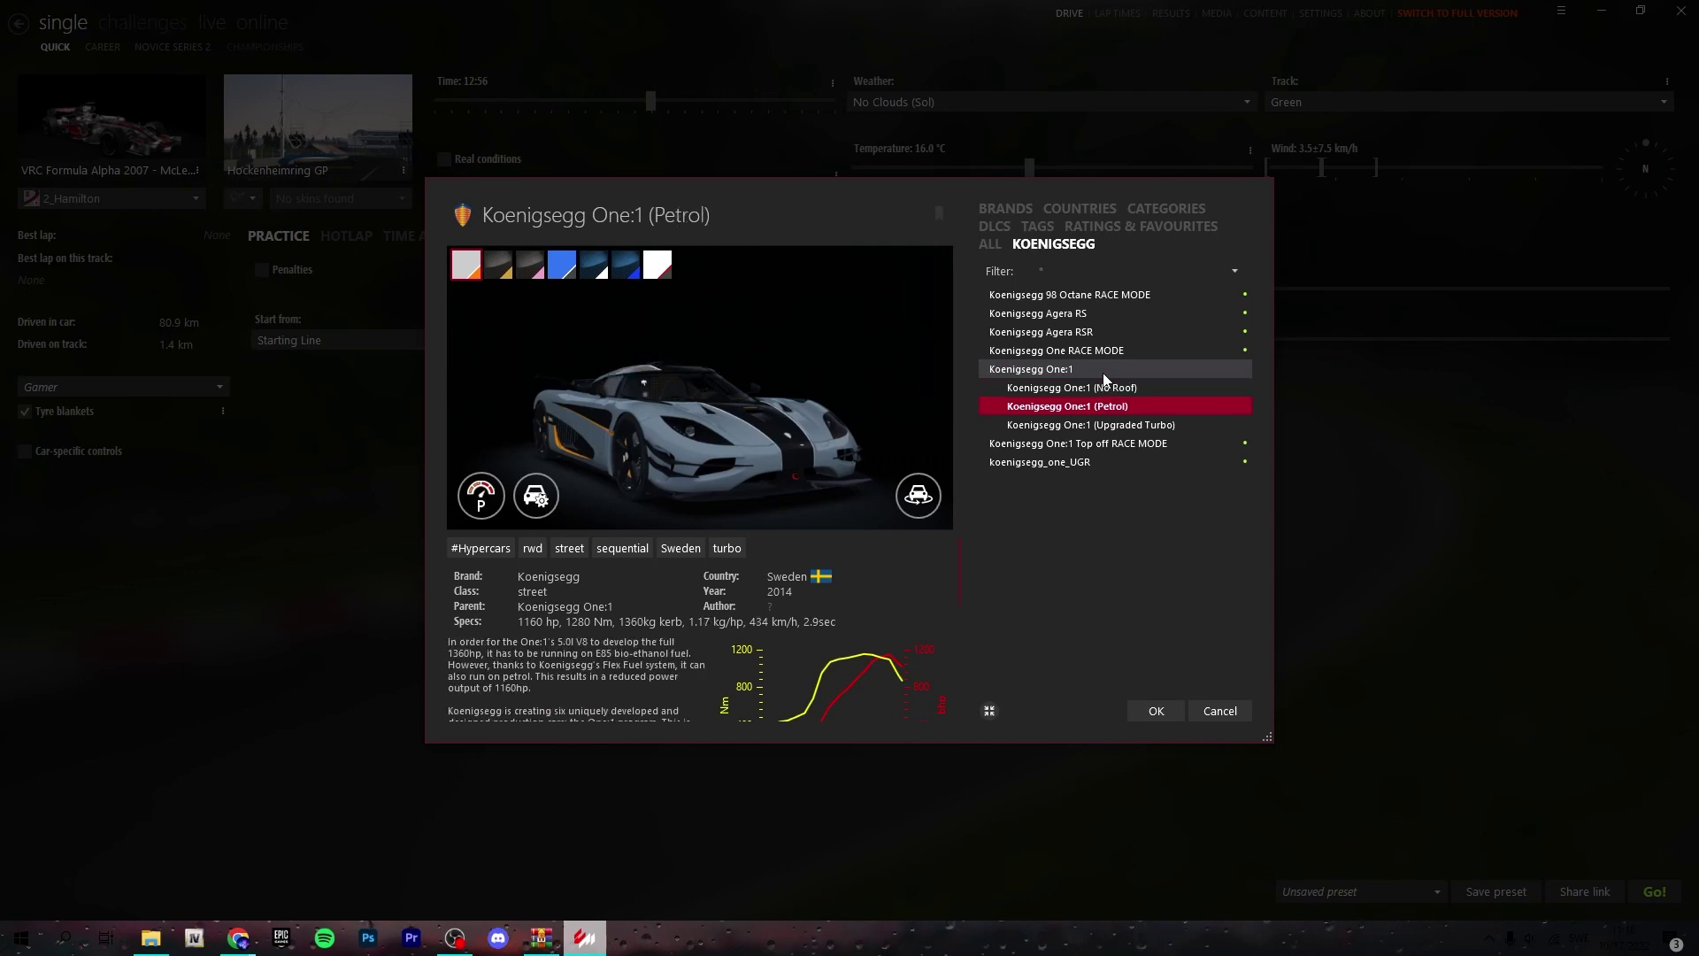
key(Down)
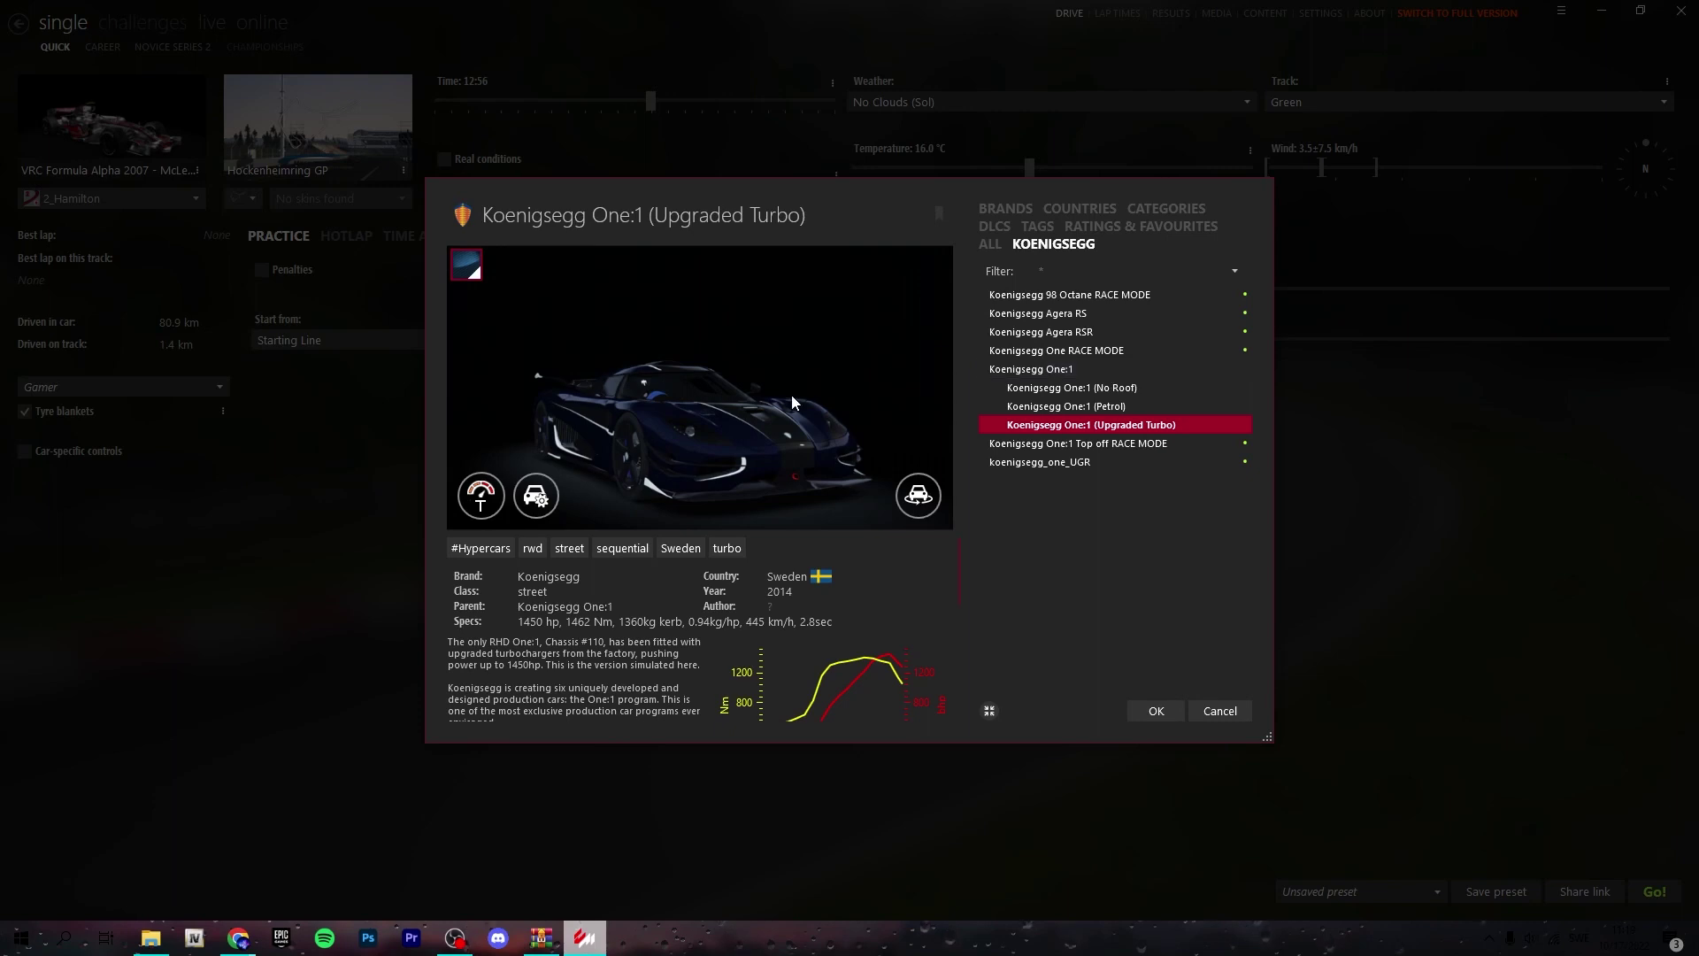
key(Up)
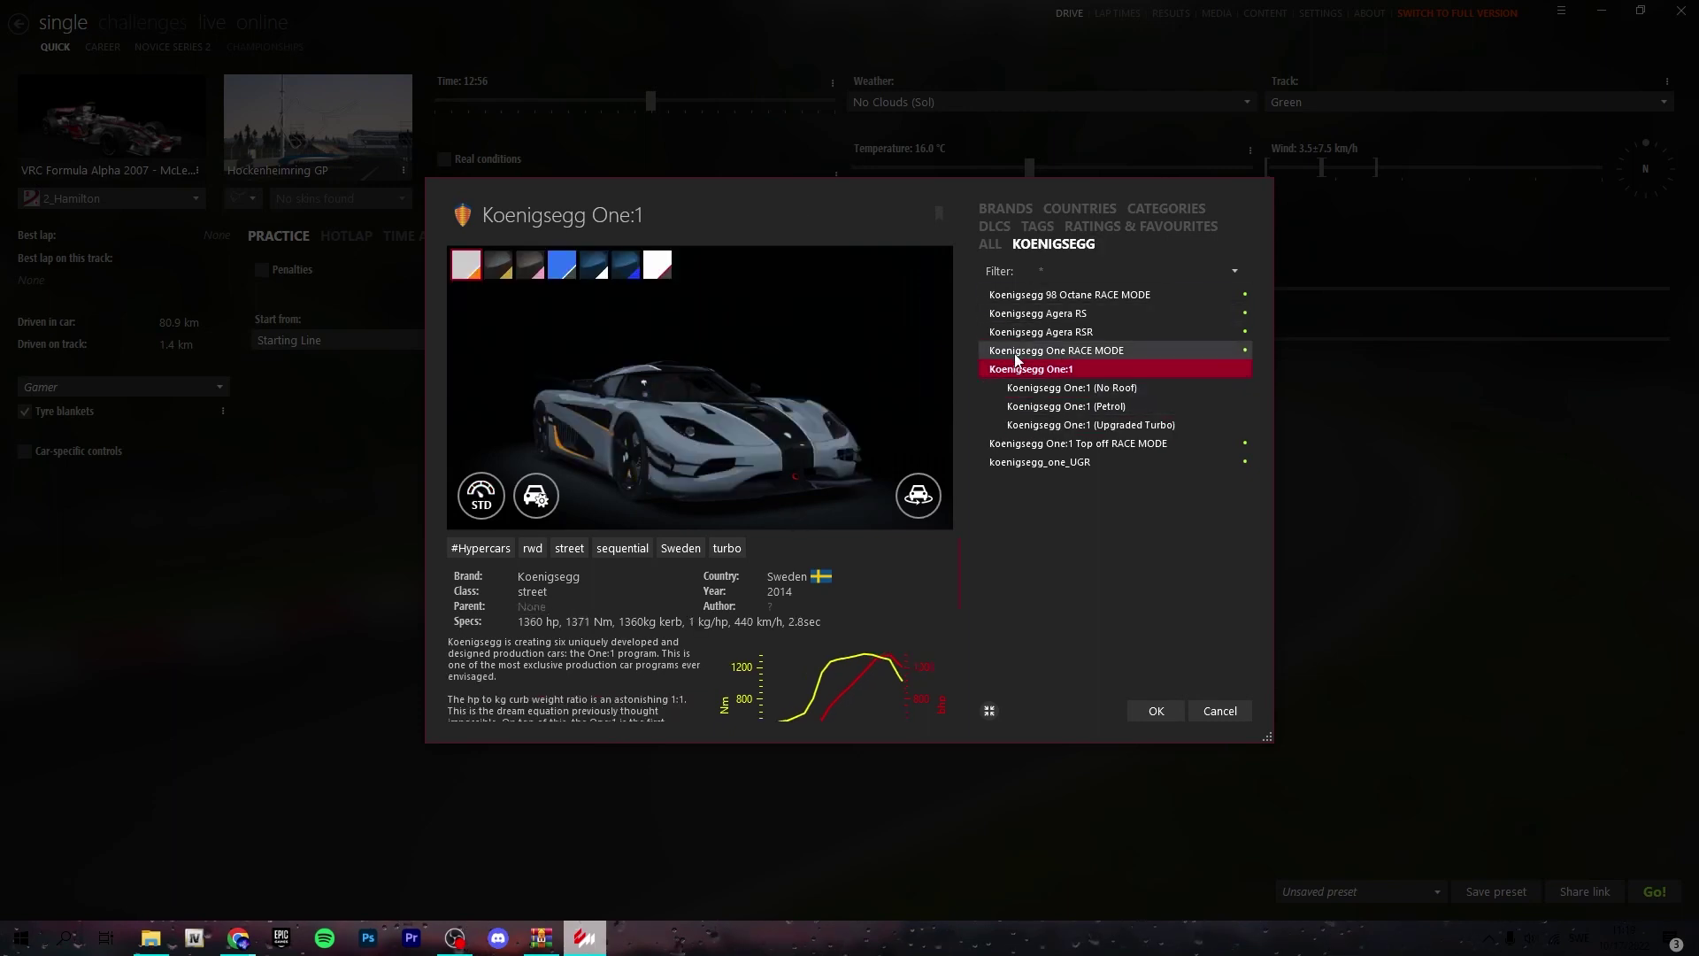
key(Down)
key(Down)
key(Down)
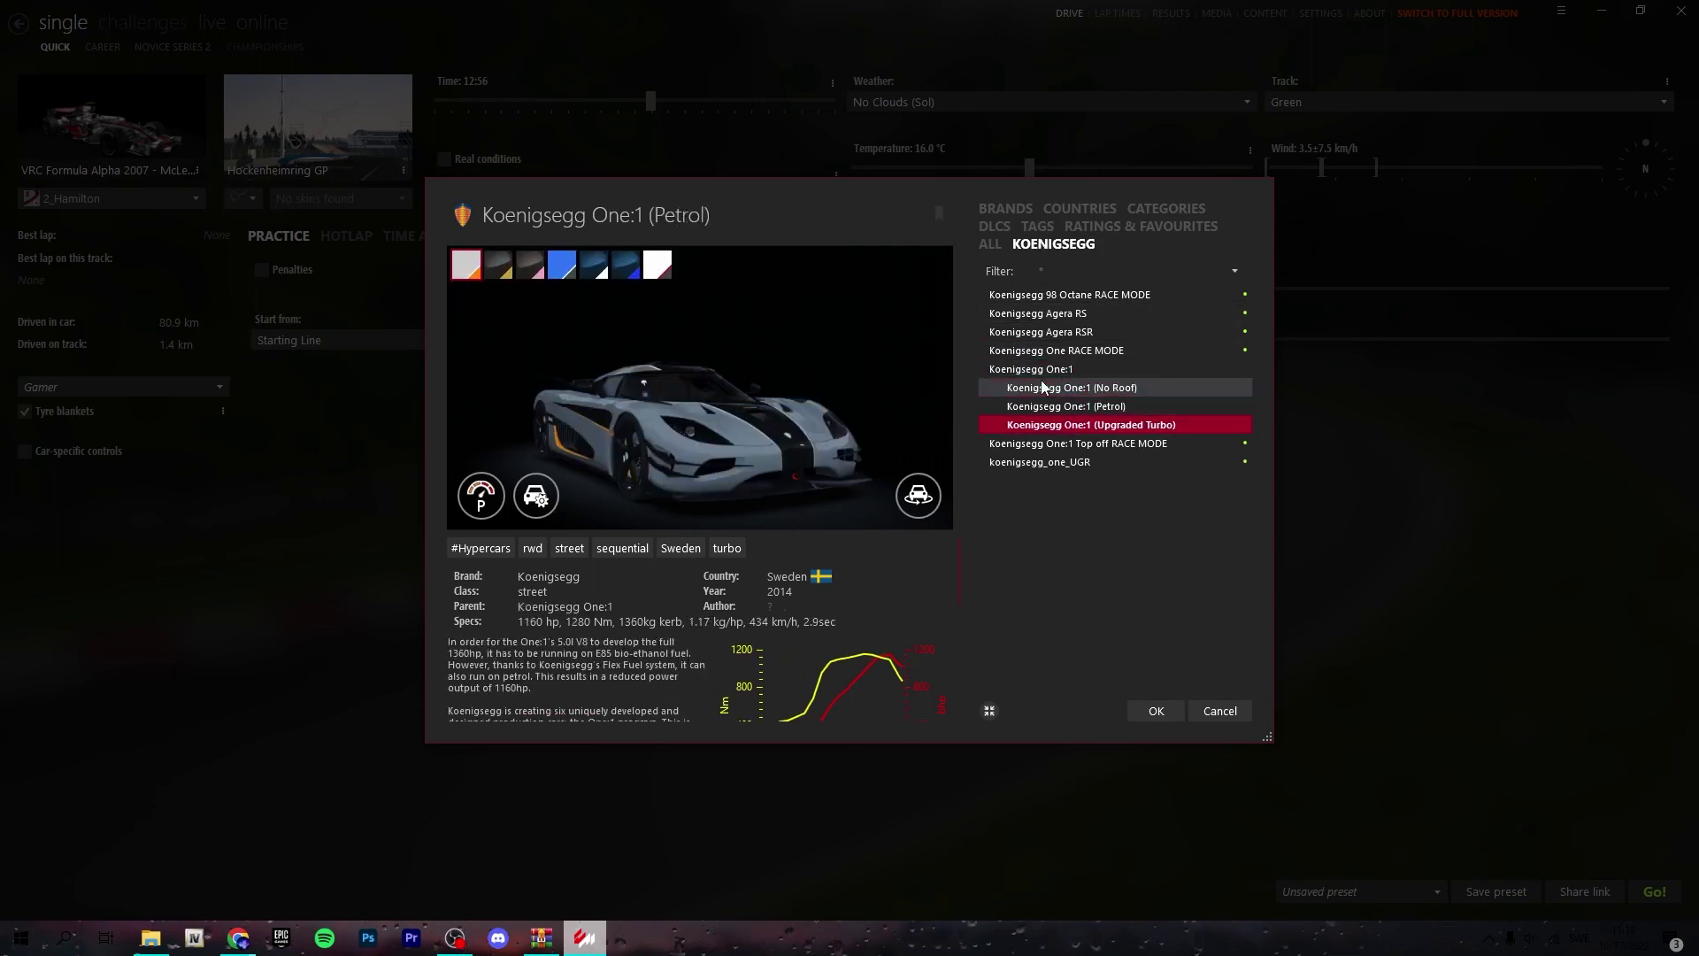
key(Down)
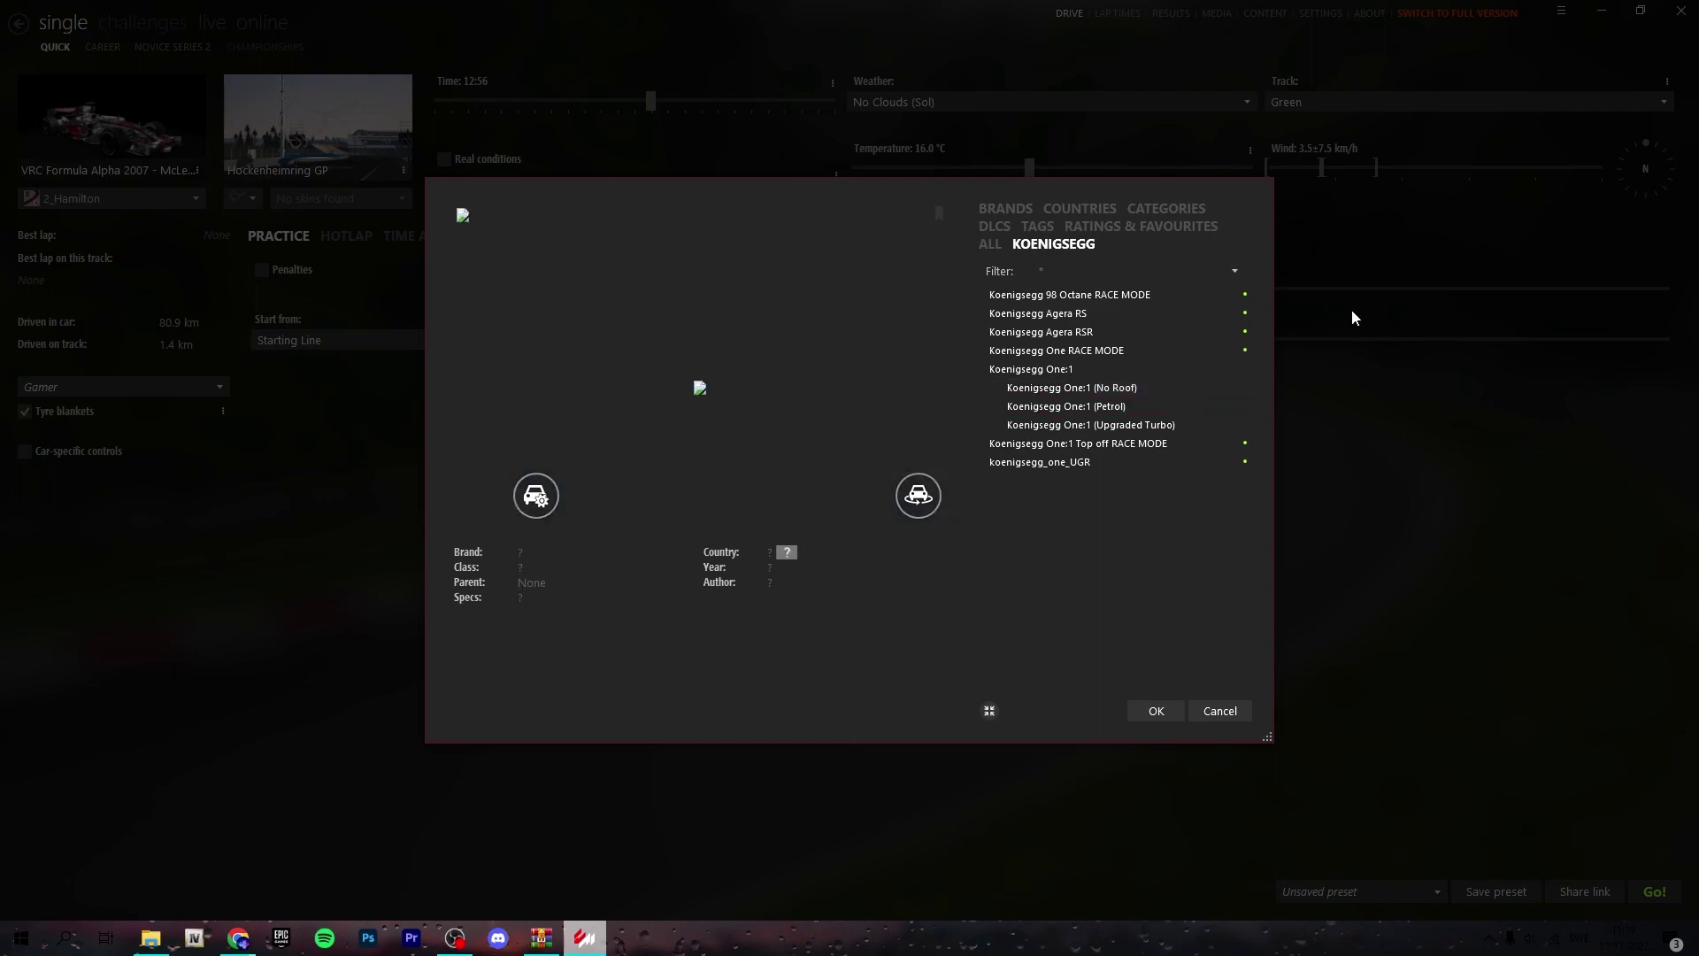
click(1030, 369)
click(1154, 711)
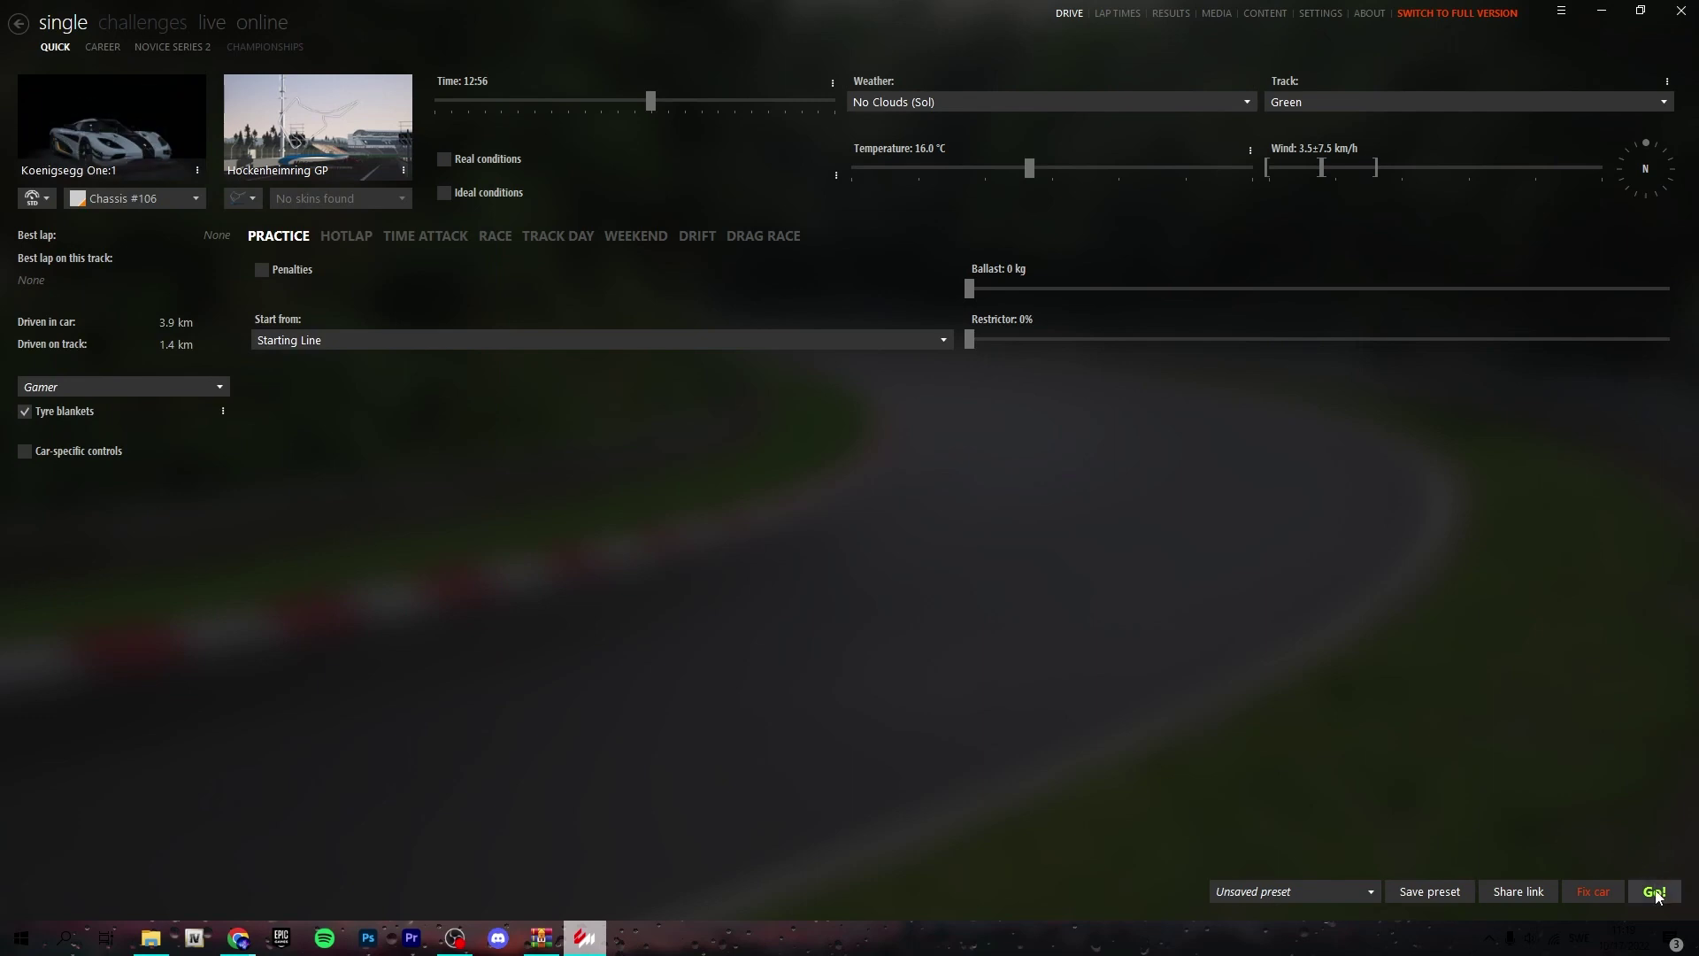
click(1593, 892)
click(1141, 703)
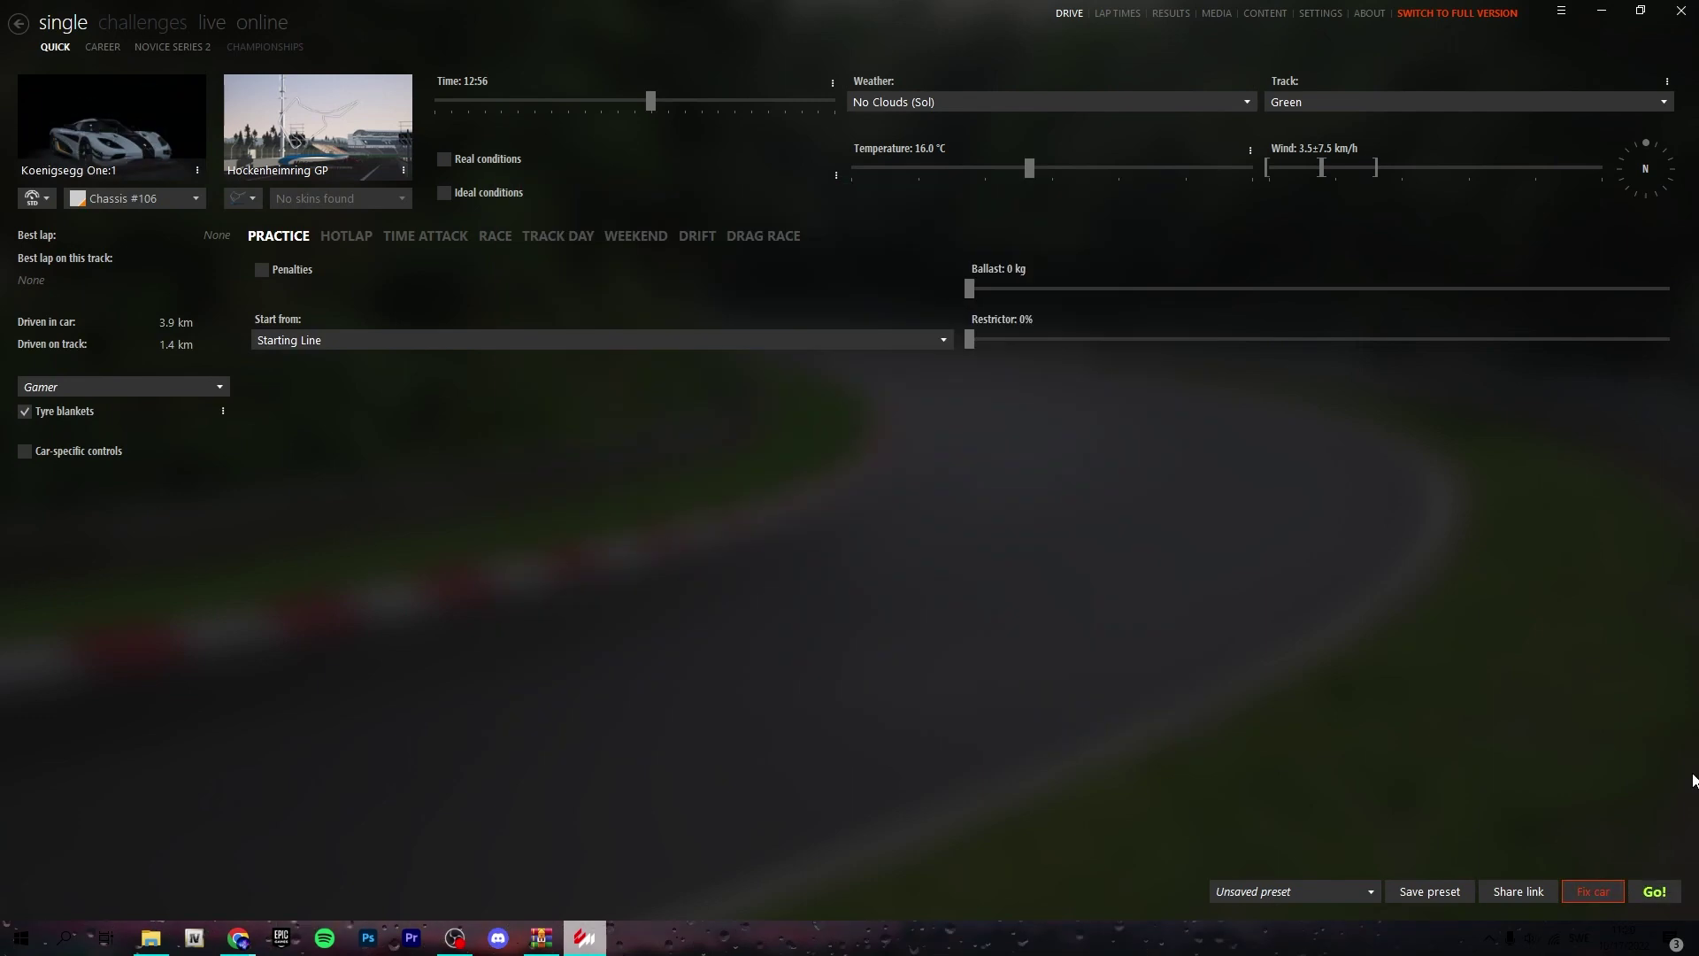